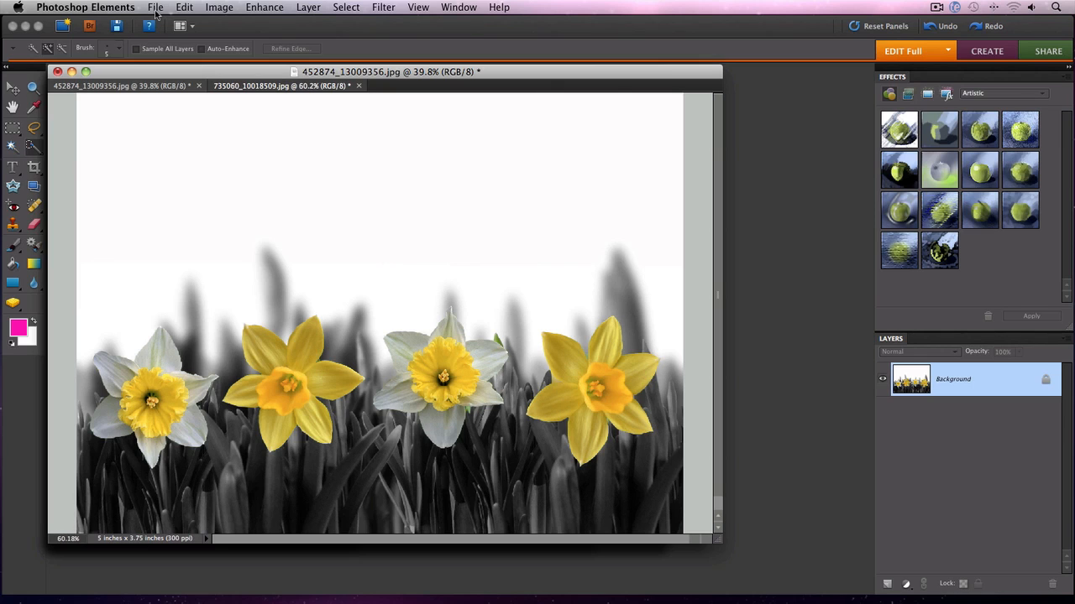
# - Create a new blank document 800 × 600 pixels with a White background
pyautogui.click(156, 14)
pyautogui.moveTo(206, 23)
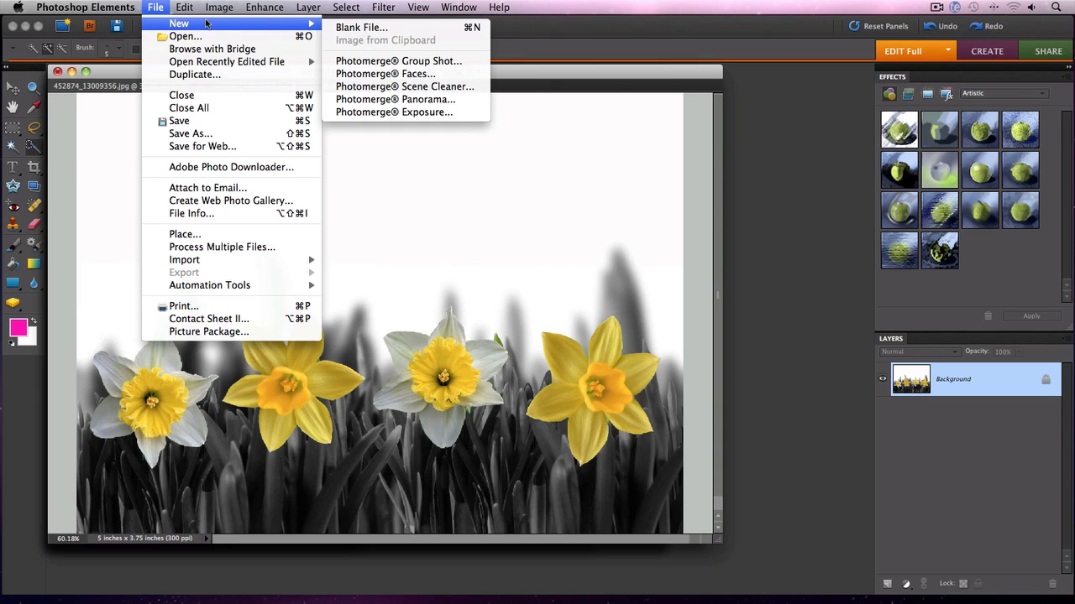
pyautogui.click(391, 27)
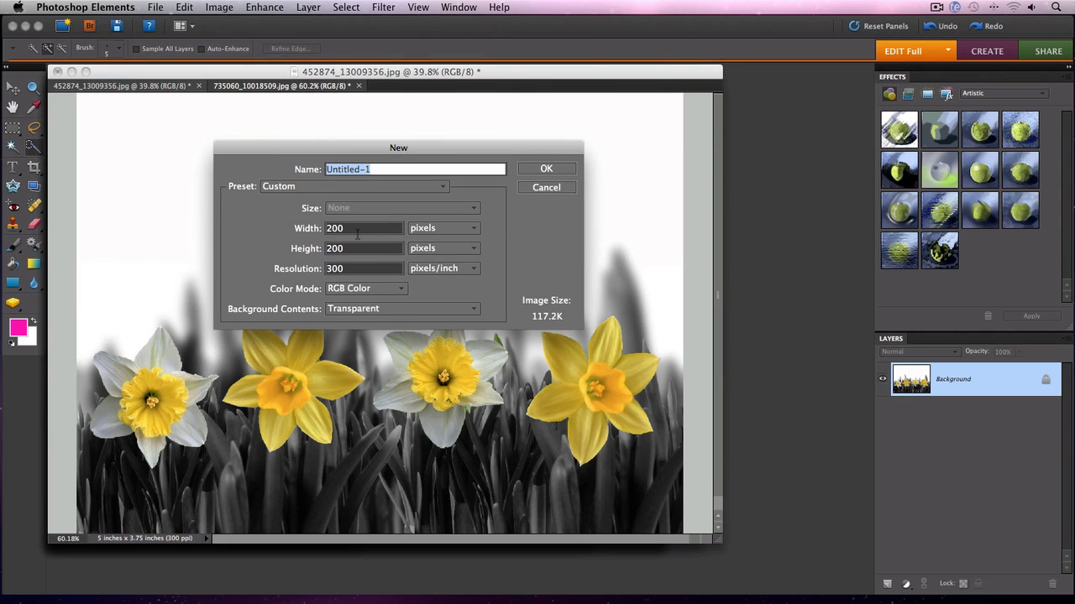
pyautogui.moveTo(357, 233); pyautogui.dragTo(328, 229)
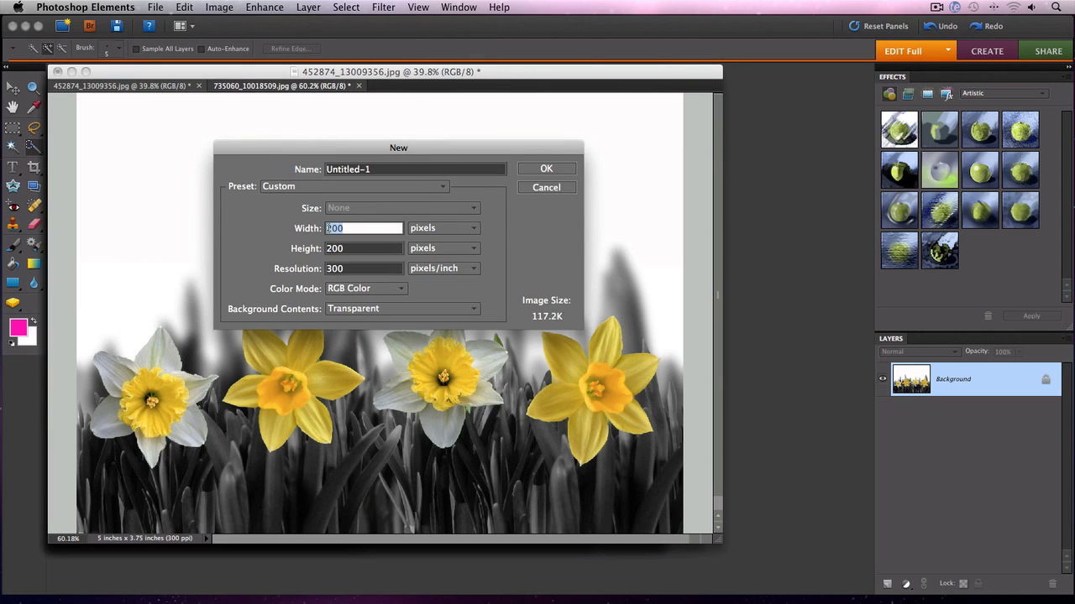
pyautogui.write('800')
pyautogui.press('Tab')
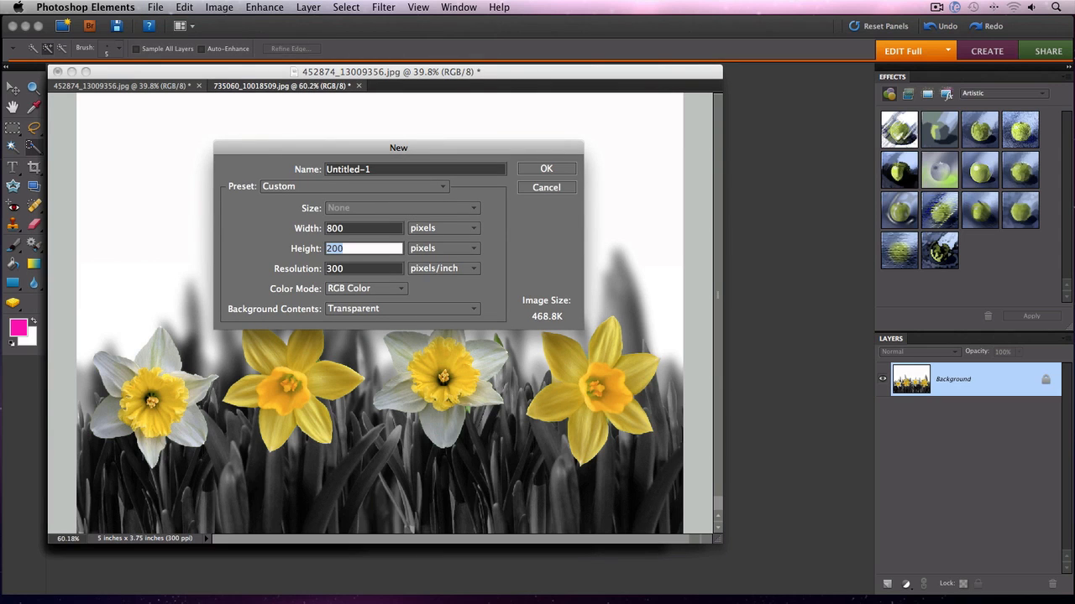
pyautogui.write('600')
pyautogui.click(468, 310)
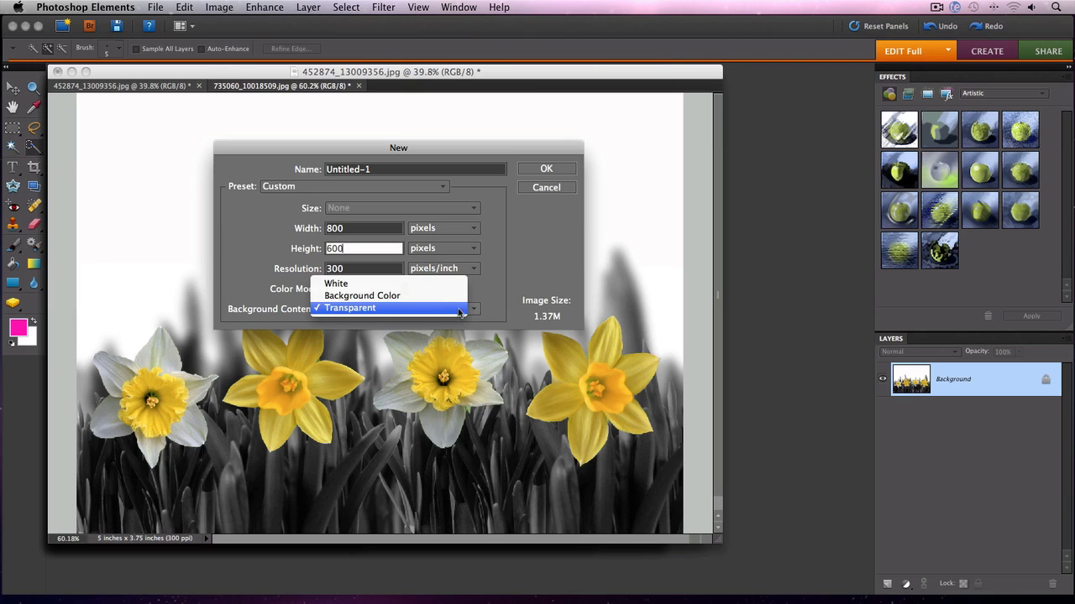
pyautogui.click(417, 285)
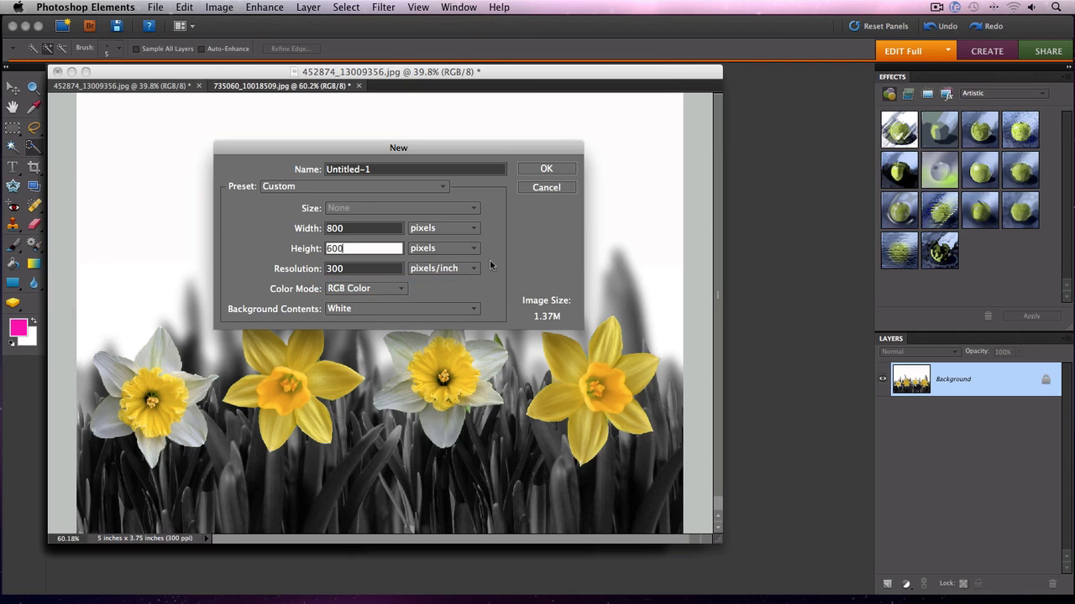
pyautogui.click(535, 169)
pyautogui.moveTo(317, 181); pyautogui.dragTo(276, 83)
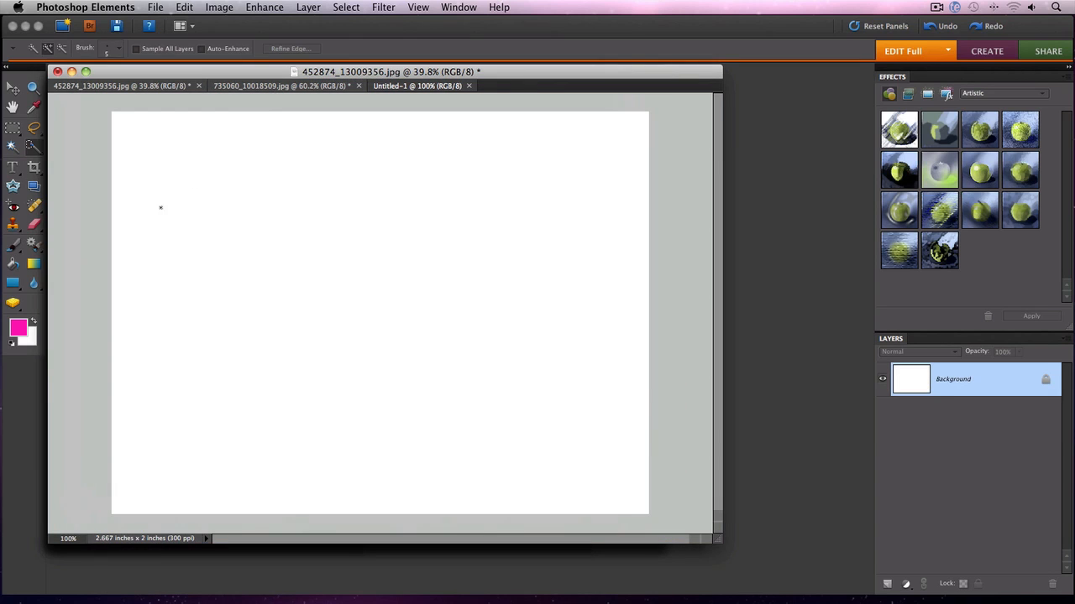
# - Set the foreground color to near-black 050009 and fill the canvas with it using the Paint Bucket
pyautogui.click(20, 330)
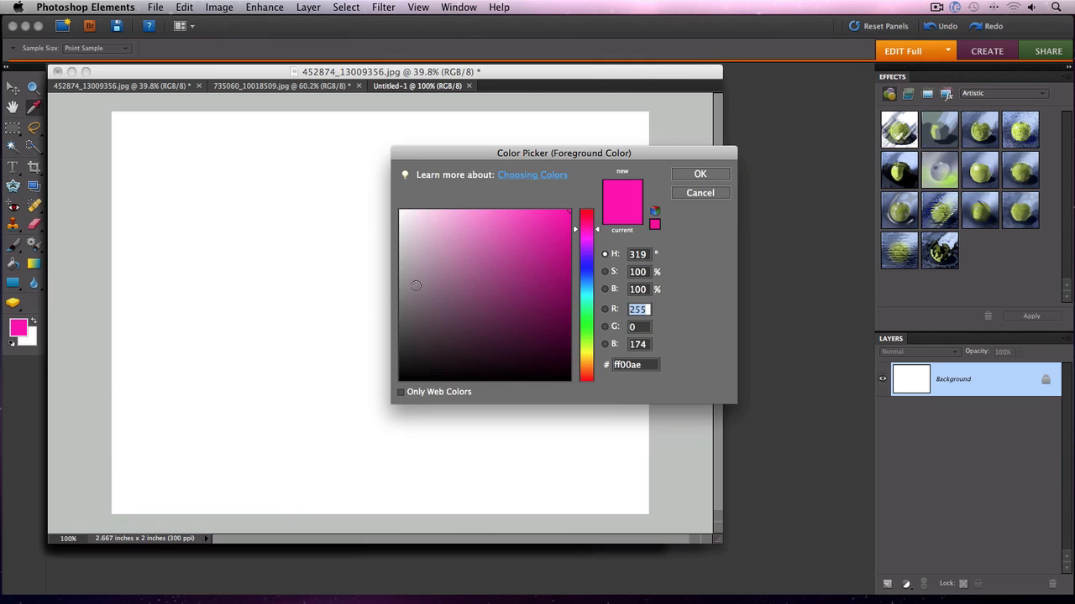
pyautogui.click(586, 250)
pyautogui.moveTo(547, 284); pyautogui.dragTo(568, 375)
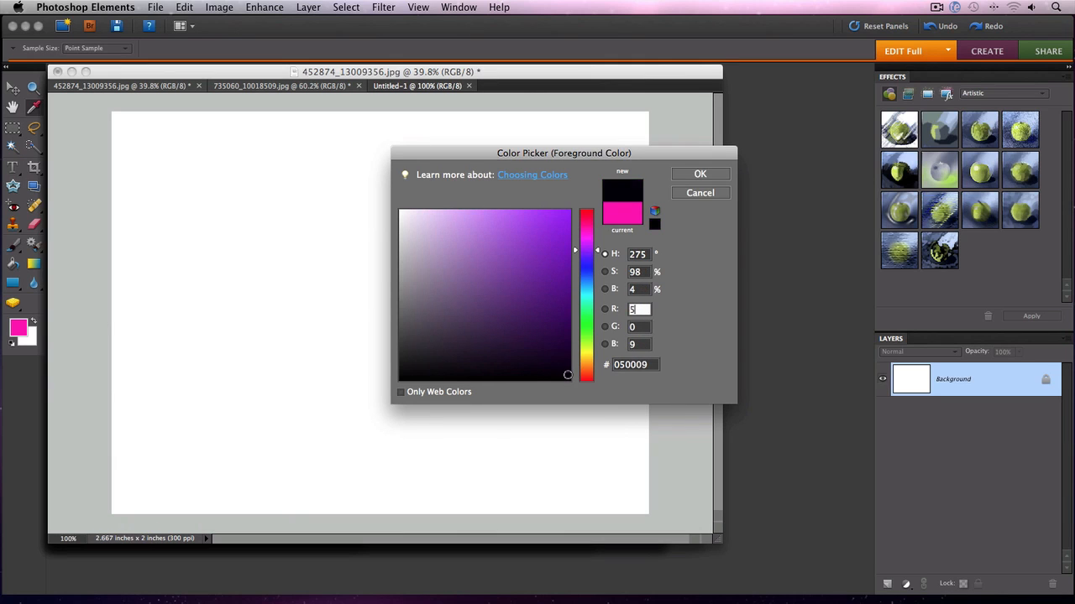
pyautogui.click(699, 174)
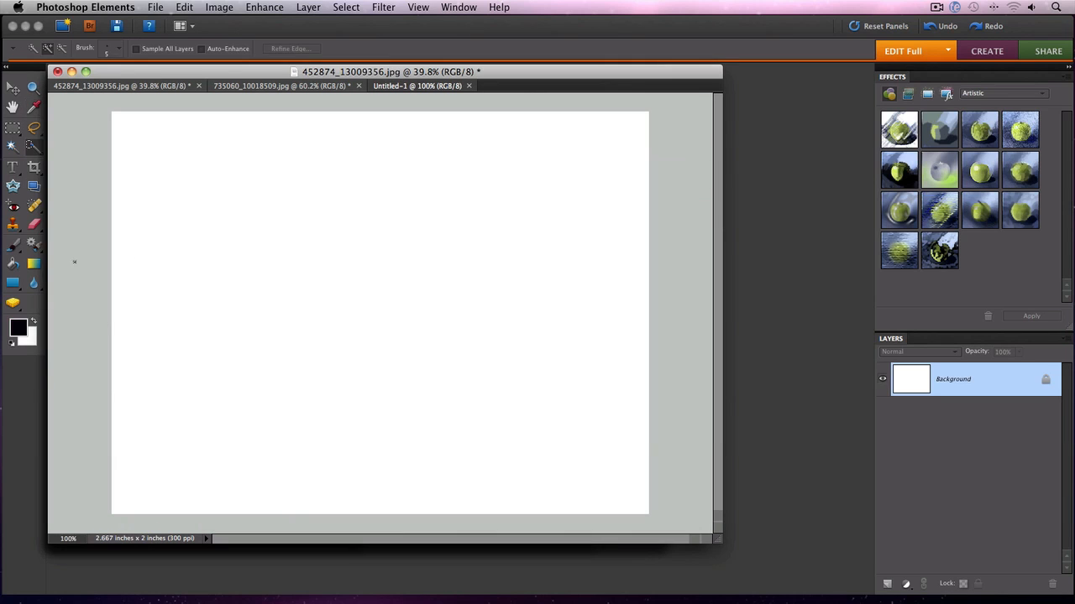
pyautogui.click(12, 266)
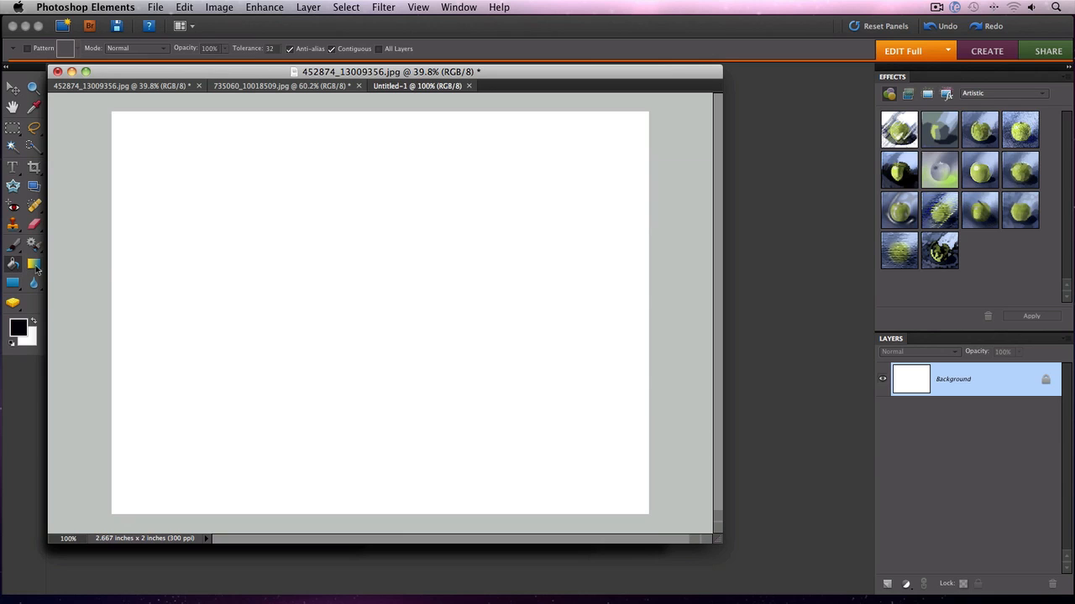
pyautogui.click(215, 266)
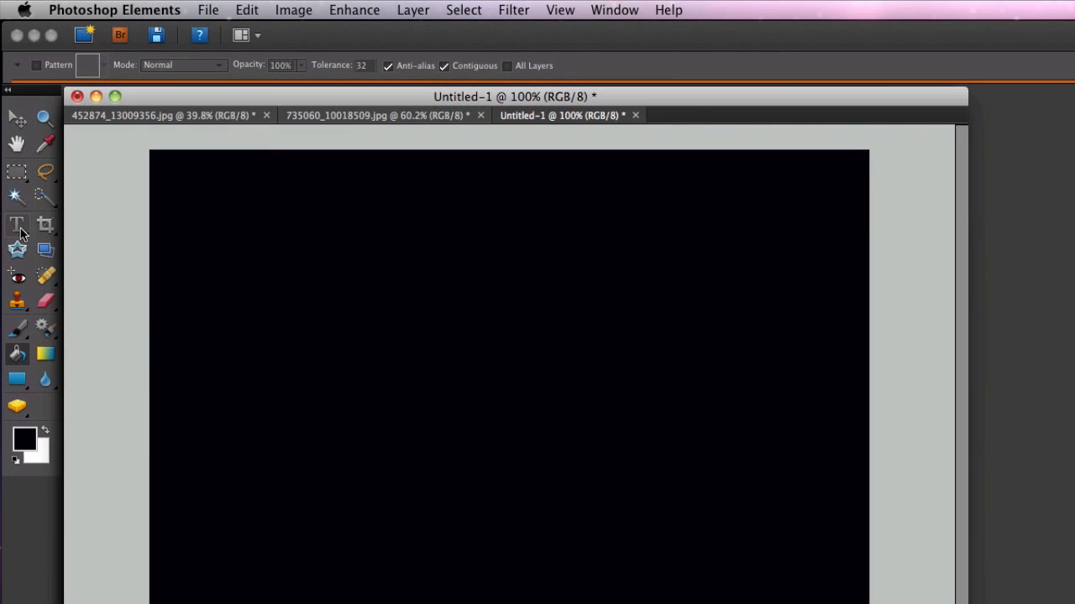
# - Start a text insertion point on the canvas with the Type tool and choose the Arial Black font
pyautogui.click(20, 230)
pyautogui.click(290, 367)
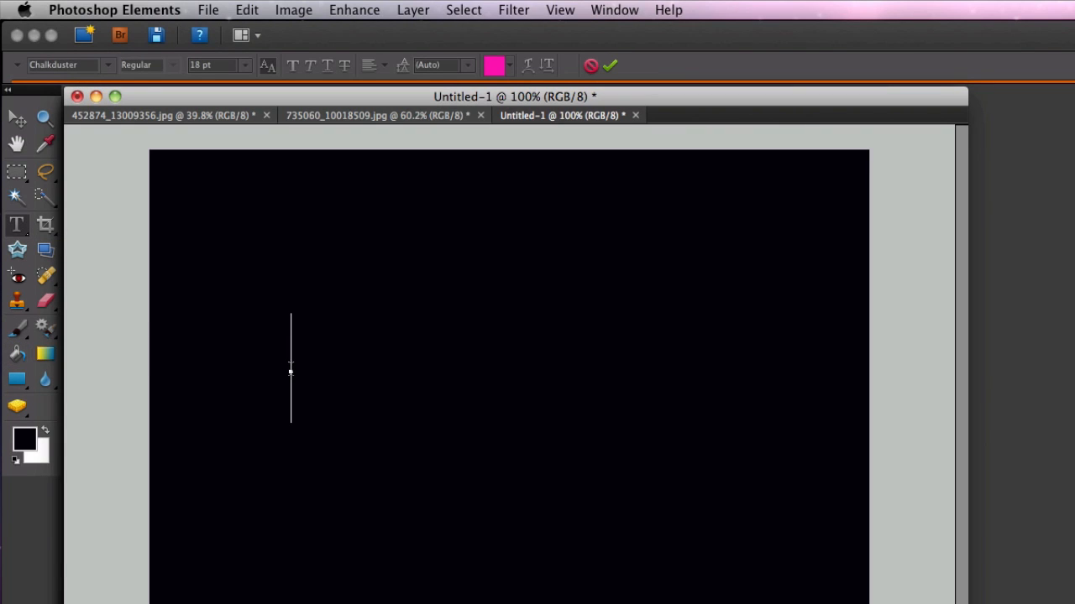
pyautogui.write('Mi')
pyautogui.press('BackSpace')
pyautogui.press('BackSpace')
pyautogui.click(105, 65)
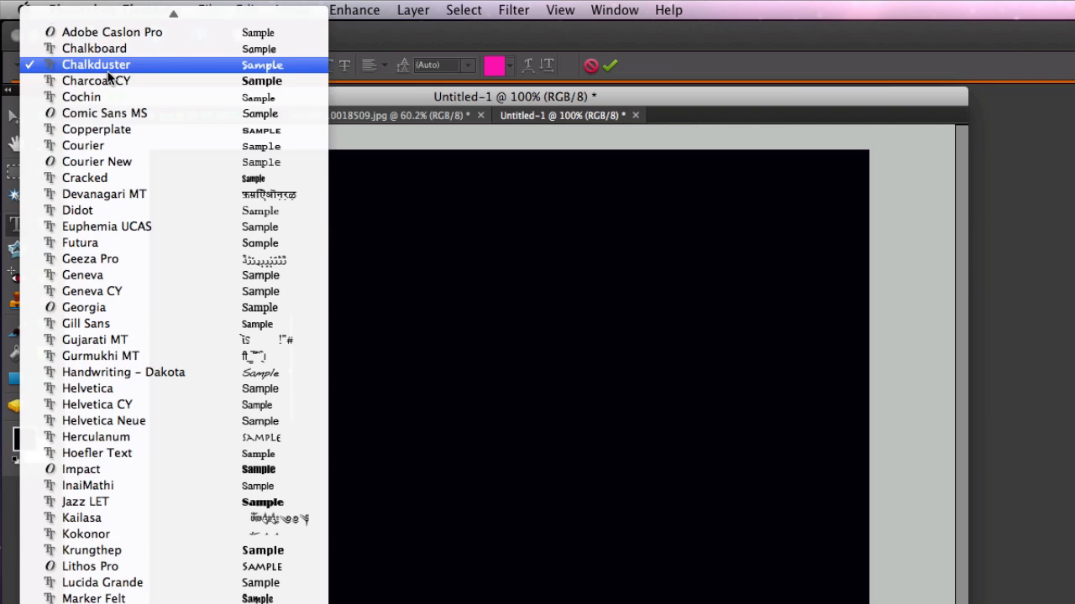
pyautogui.scroll(5, 117, 123)
pyautogui.scroll(5, 118, 124)
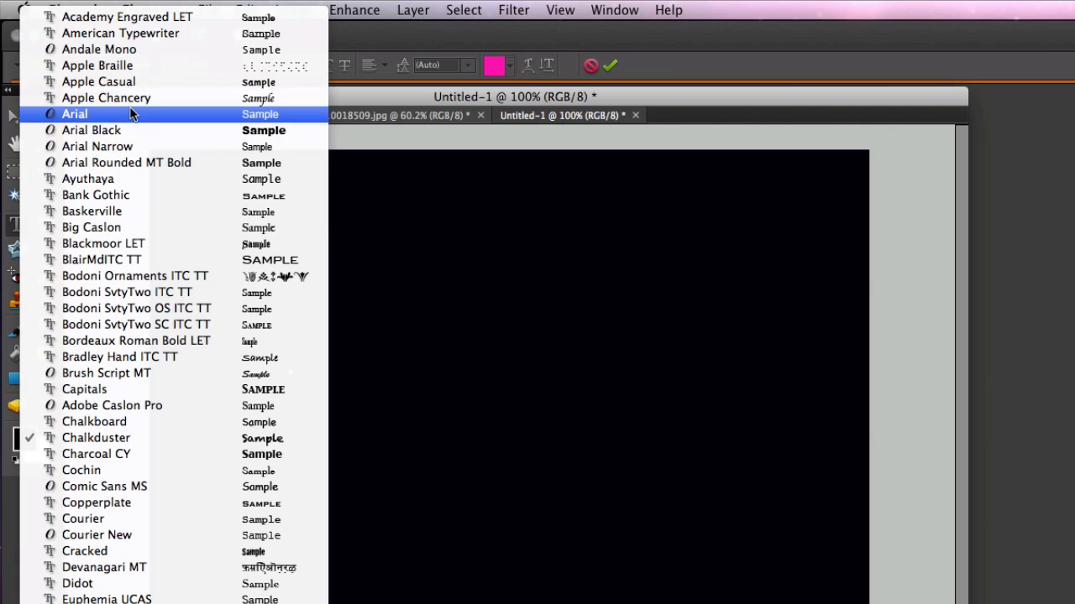
pyautogui.click(128, 128)
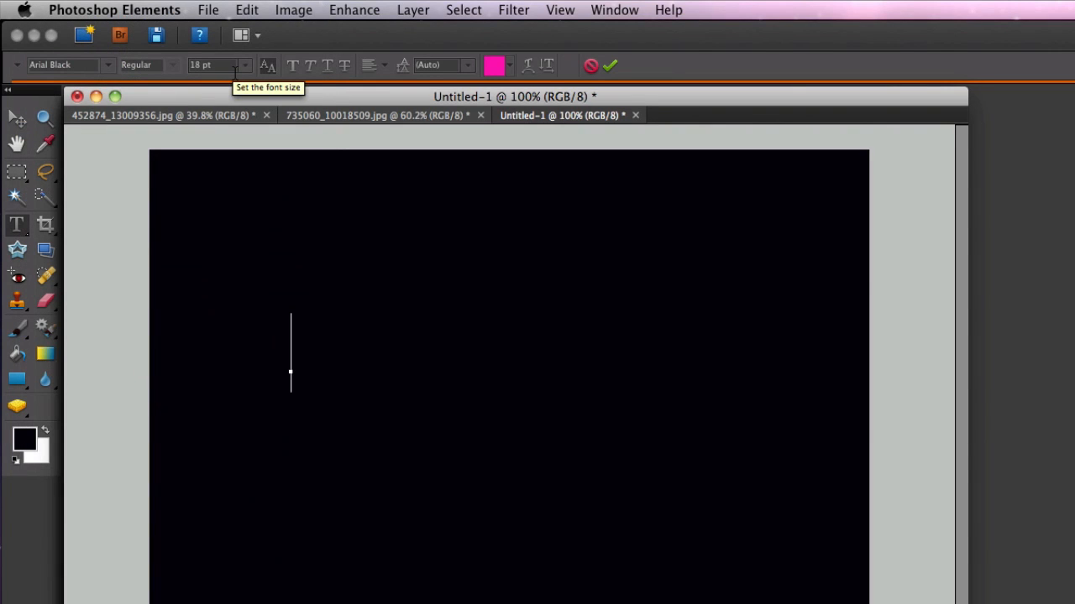
# - Type MIRRORED TEXT and commit the text layer
pyautogui.write('MIR')
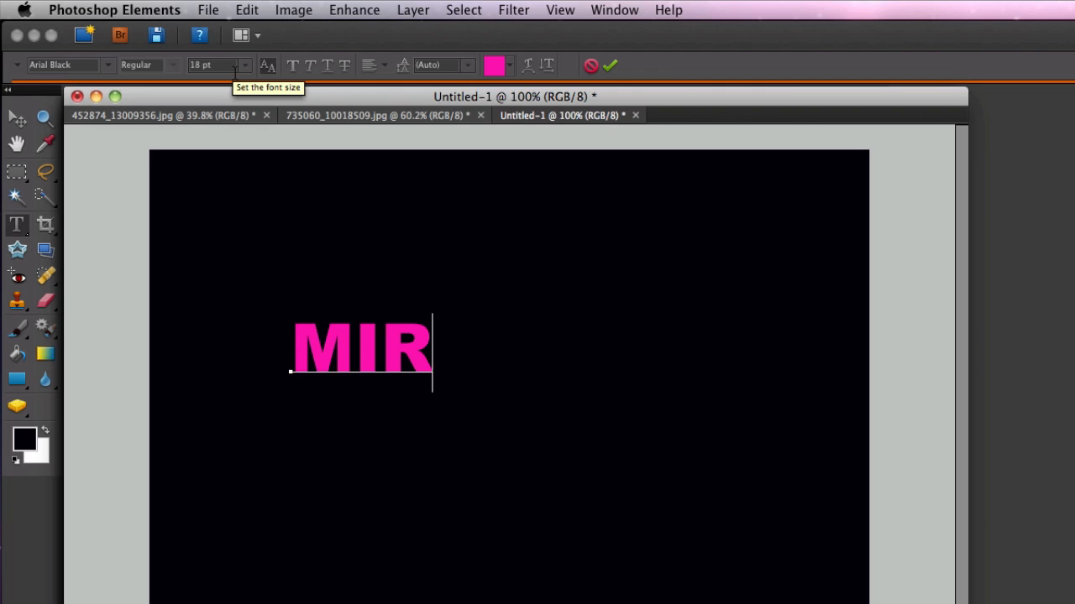
pyautogui.write('ROTE')
pyautogui.press('BackSpace')
pyautogui.press('BackSpace')
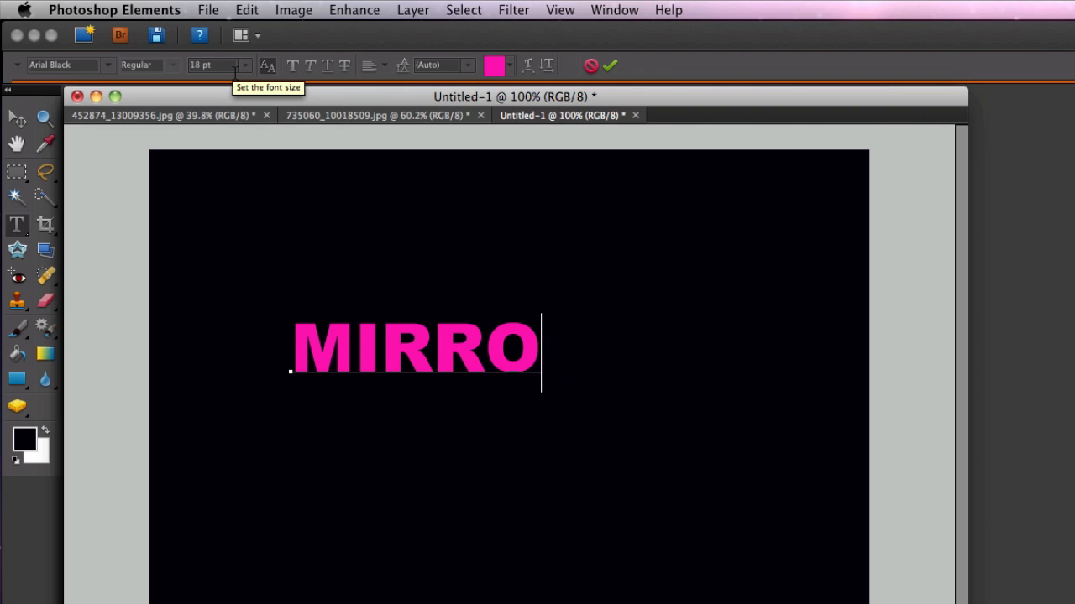
pyautogui.write('RED TEXT')
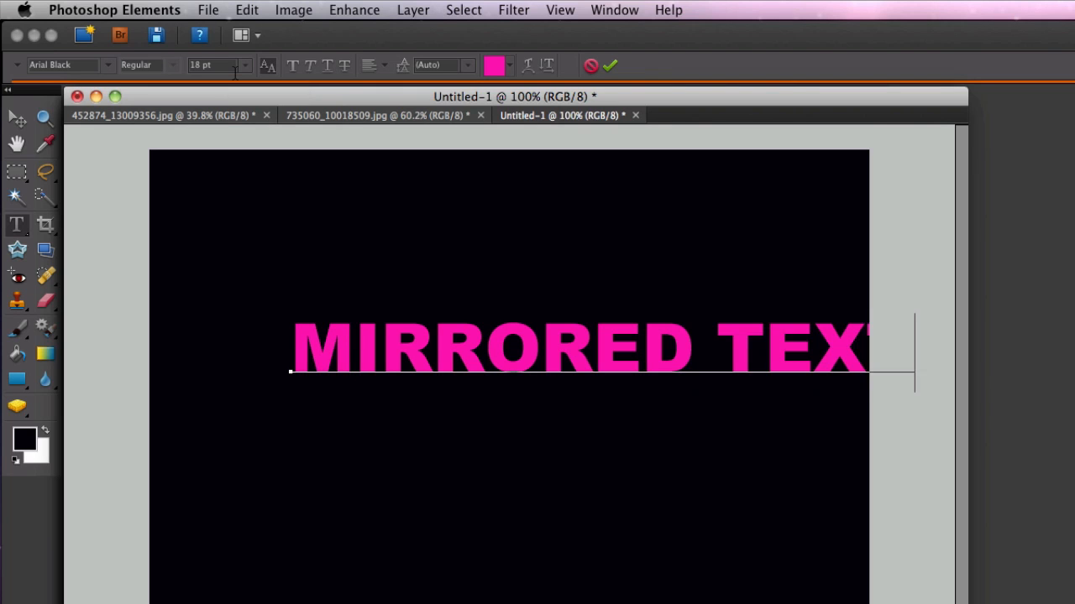
pyautogui.press('super+Return')
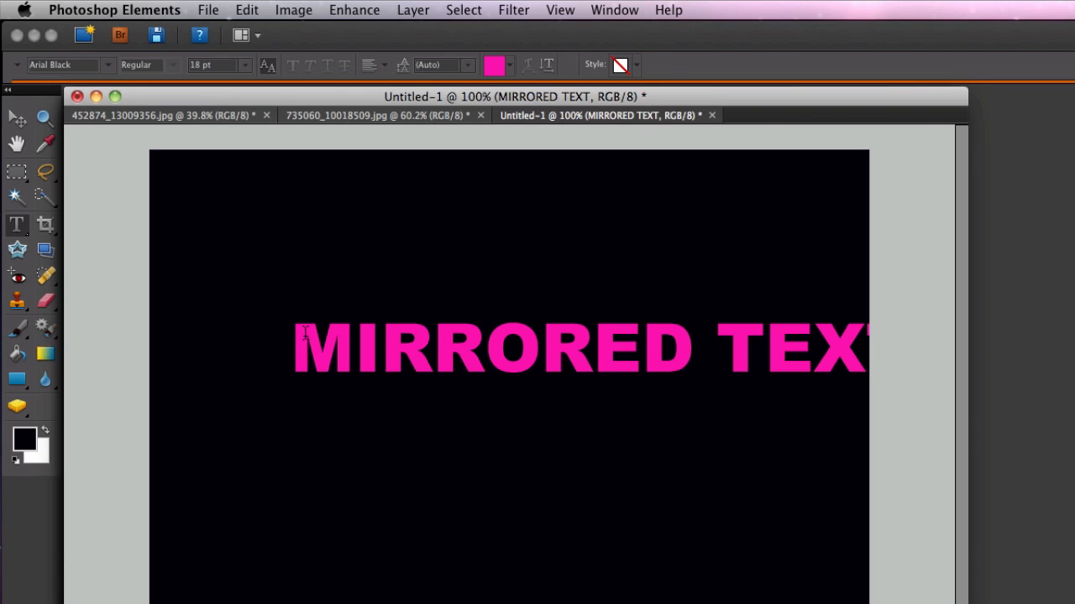
# - Move the text layer to centre it horizontally on the canvas
pyautogui.moveTo(304, 335); pyautogui.dragTo(901, 348)
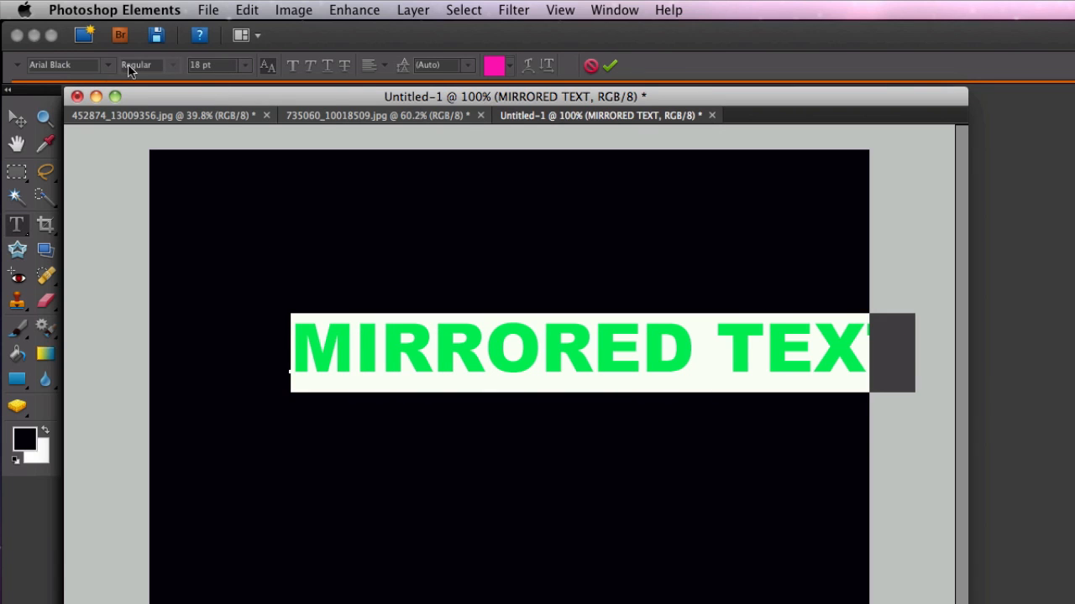
pyautogui.click(17, 119)
pyautogui.moveTo(516, 348); pyautogui.dragTo(438, 325)
pyautogui.click(364, 276)
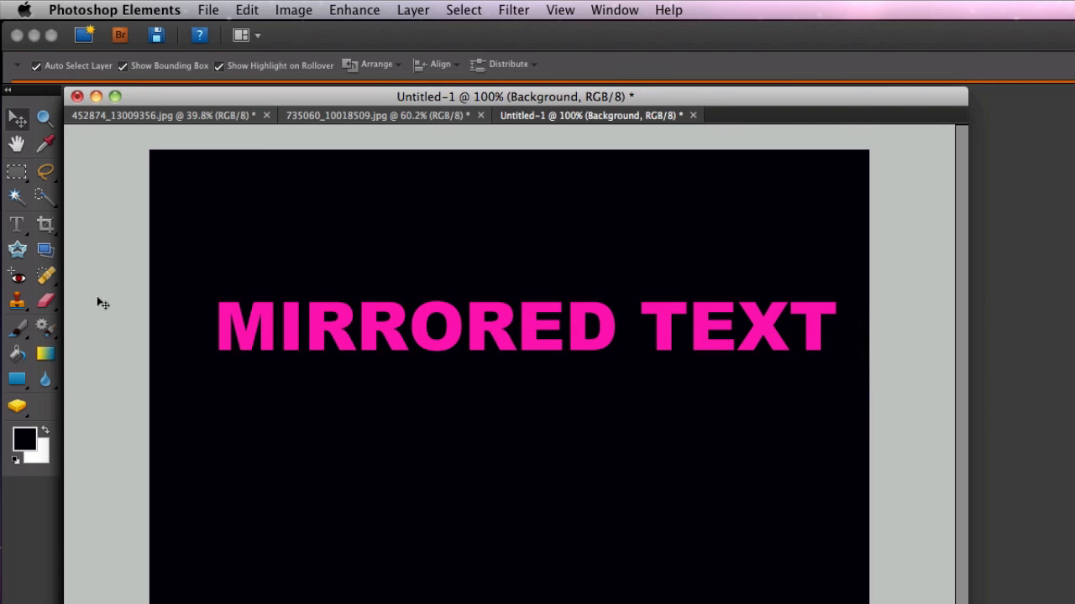
# - Select all of the text and change its color to white, then commit the edit
pyautogui.click(17, 224)
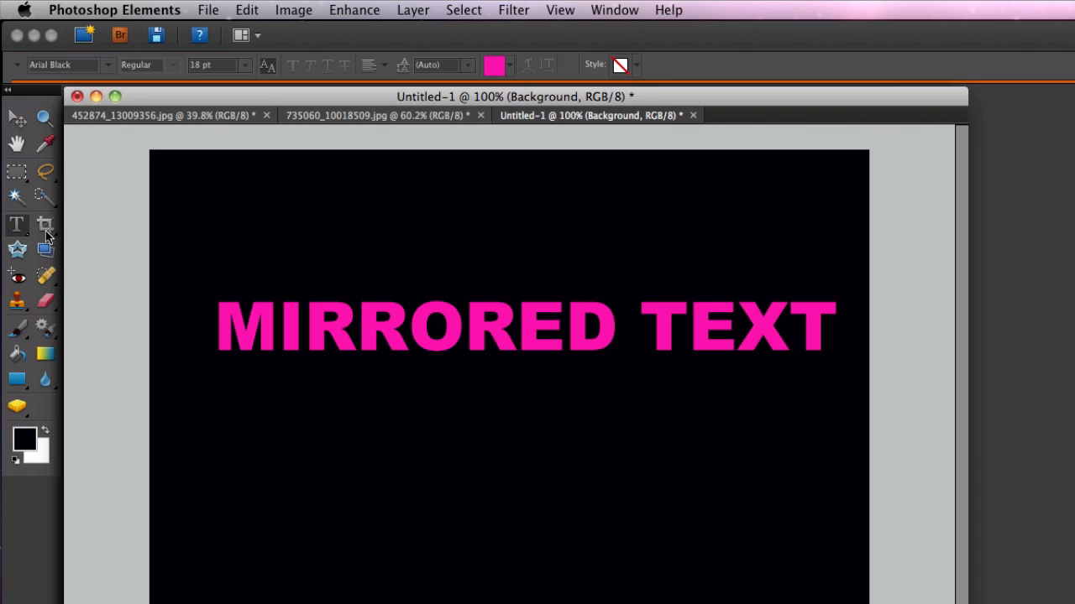
pyautogui.moveTo(228, 316); pyautogui.dragTo(838, 327)
pyautogui.click(510, 67)
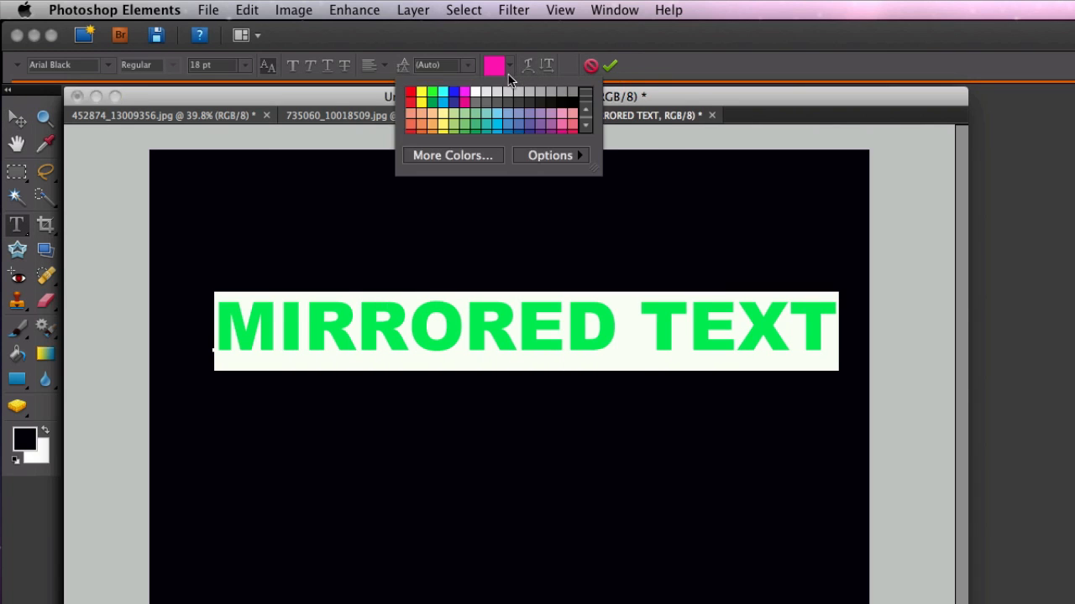
pyautogui.click(476, 90)
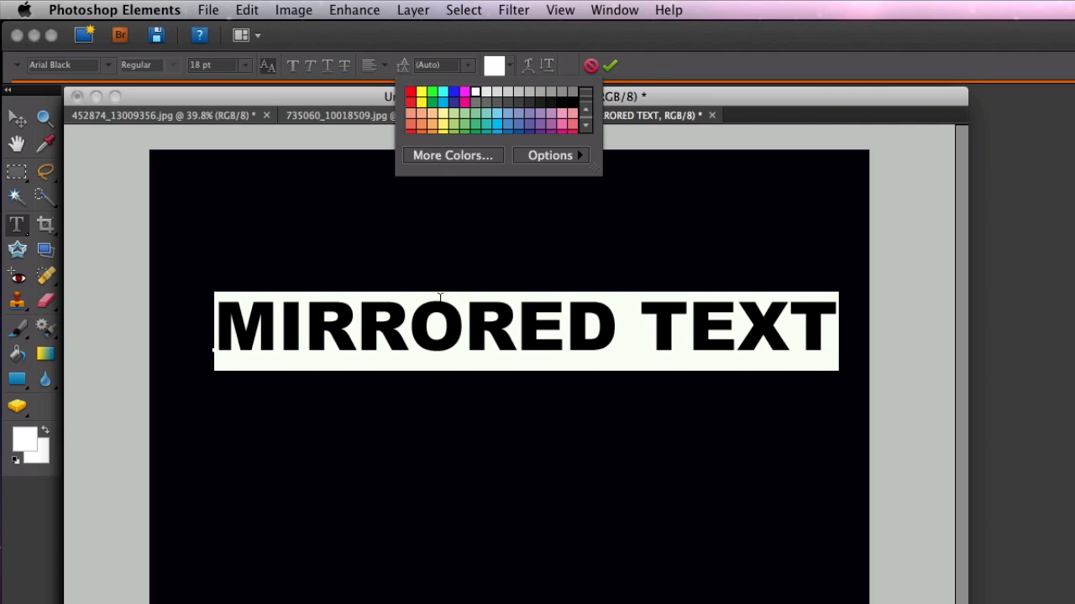
pyautogui.click(443, 300)
pyautogui.click(239, 315)
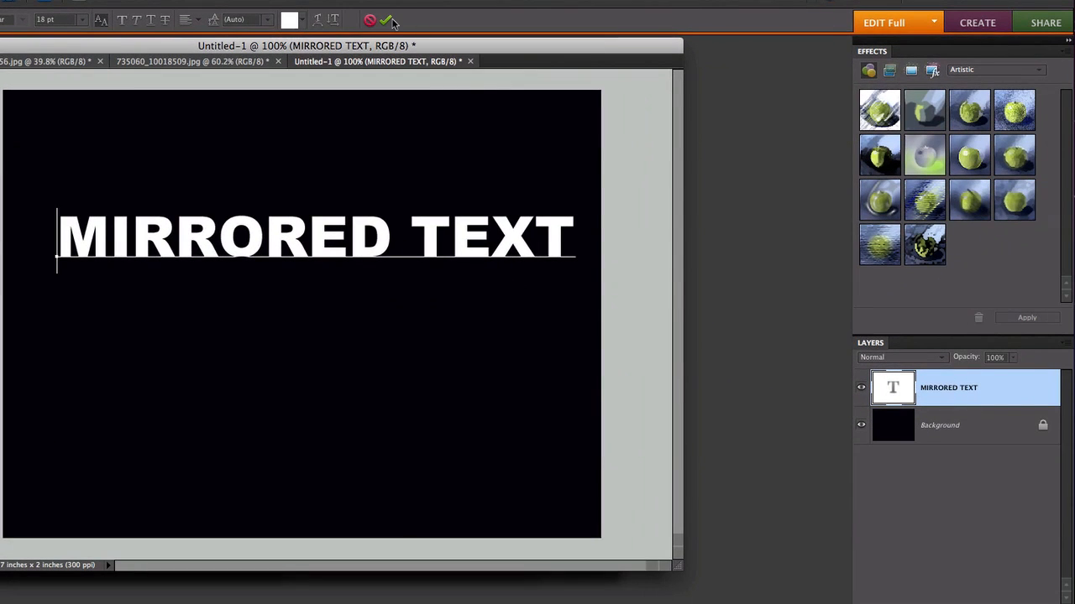
pyautogui.click(611, 65)
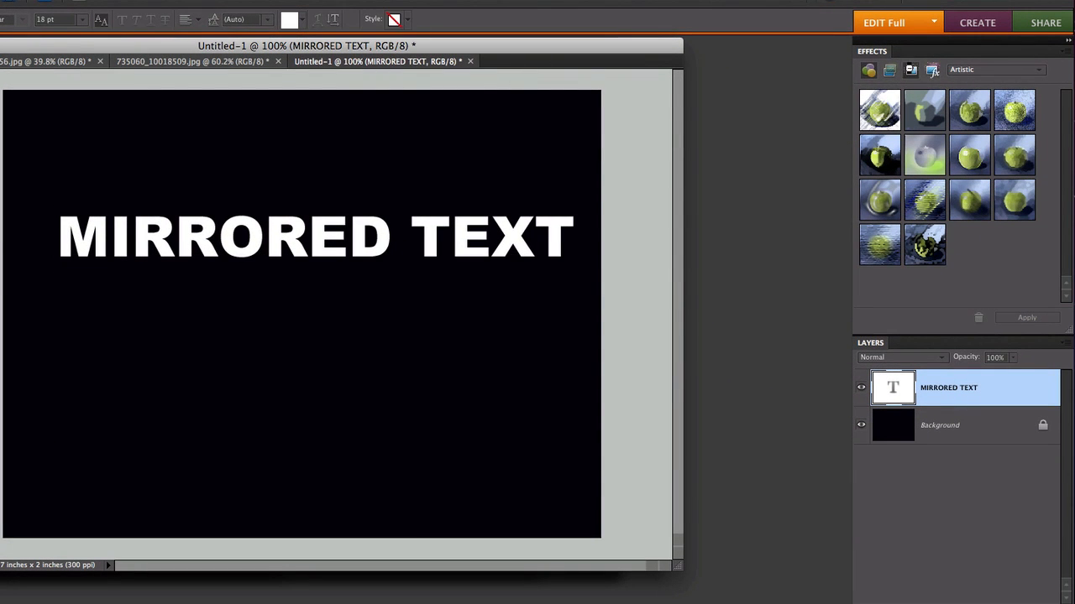
# - Try two bevel styles from the Bevels effects on the text, undoing each
pyautogui.click(892, 71)
pyautogui.click(892, 72)
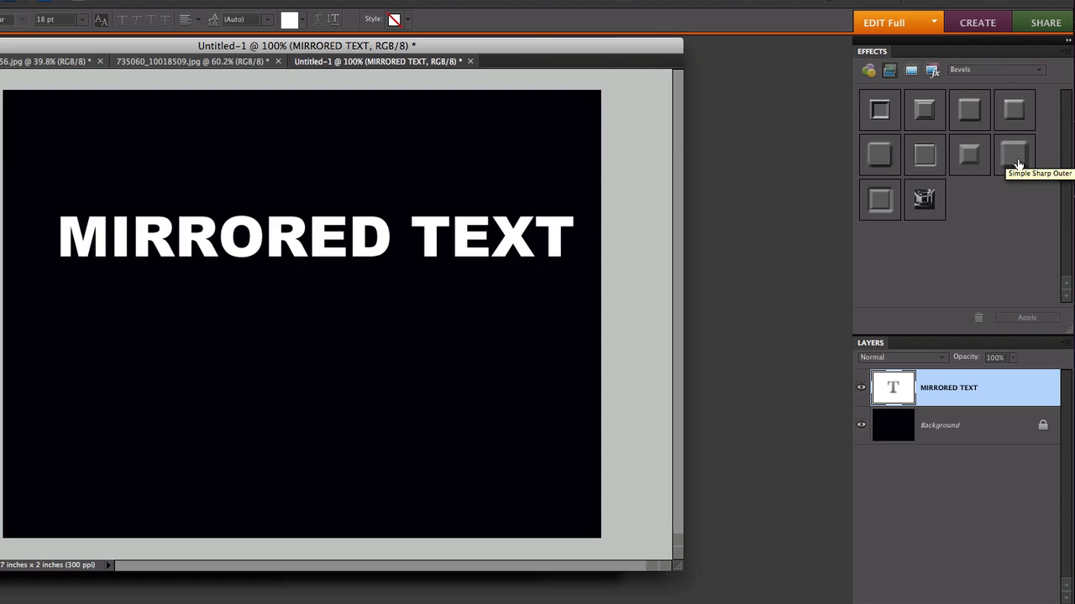
pyautogui.moveTo(1018, 163); pyautogui.dragTo(412, 234)
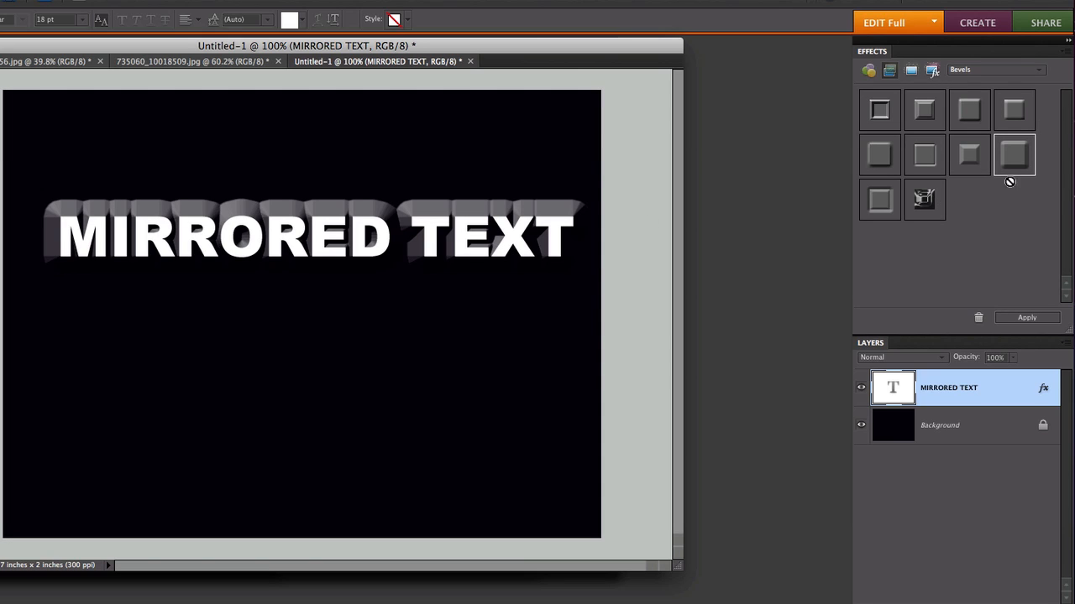
pyautogui.click(964, 157)
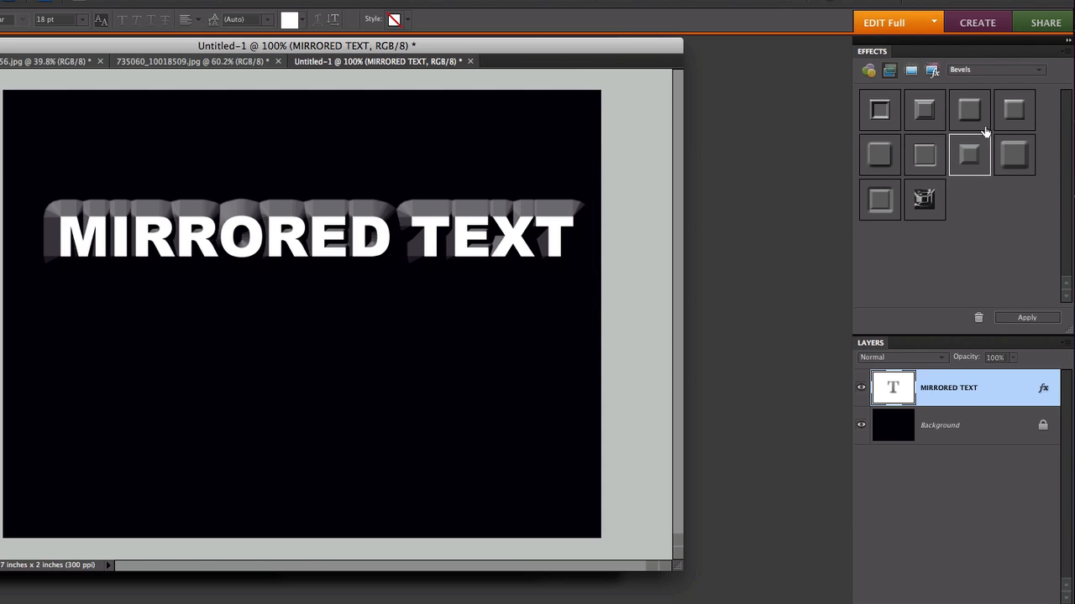
pyautogui.click(939, 1)
pyautogui.moveTo(963, 114); pyautogui.dragTo(470, 225)
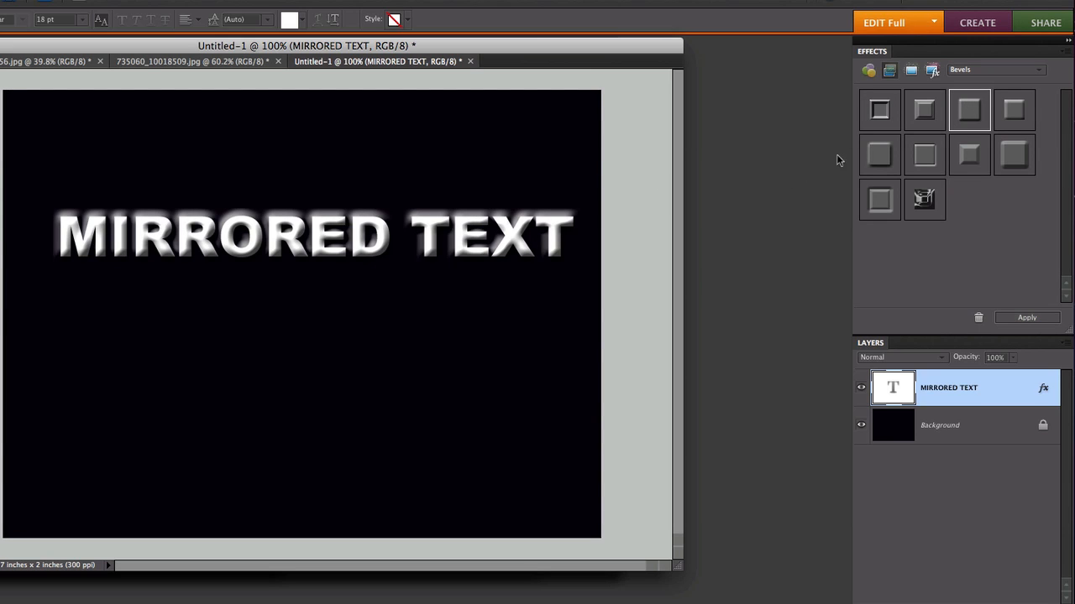
pyautogui.click(929, 2)
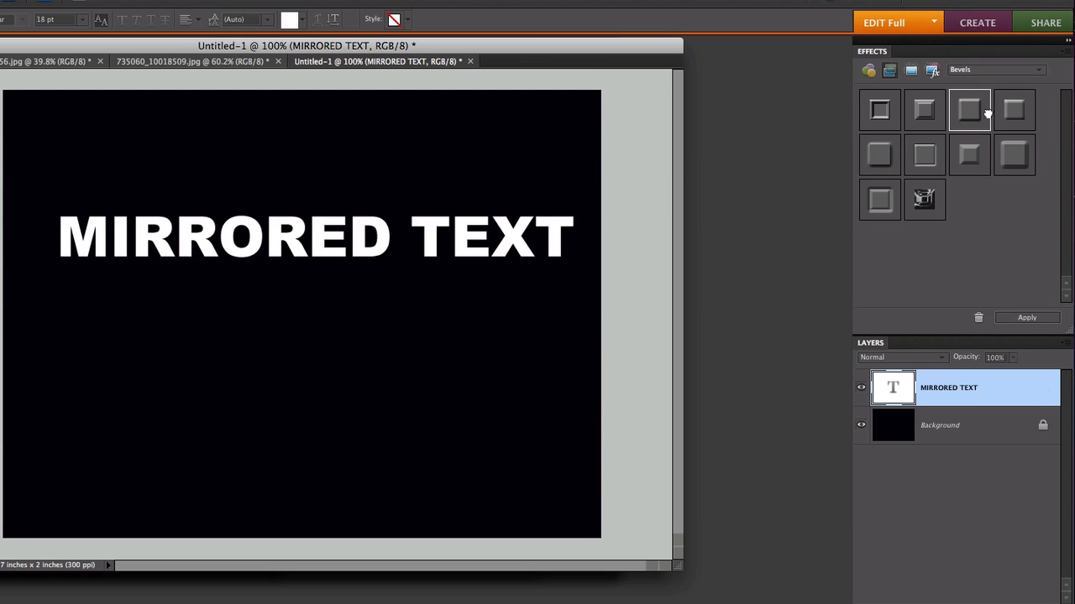
# - Apply the rightmost top-row bevel style to the text and nudge the text slightly up and left
pyautogui.moveTo(1013, 110); pyautogui.dragTo(460, 228)
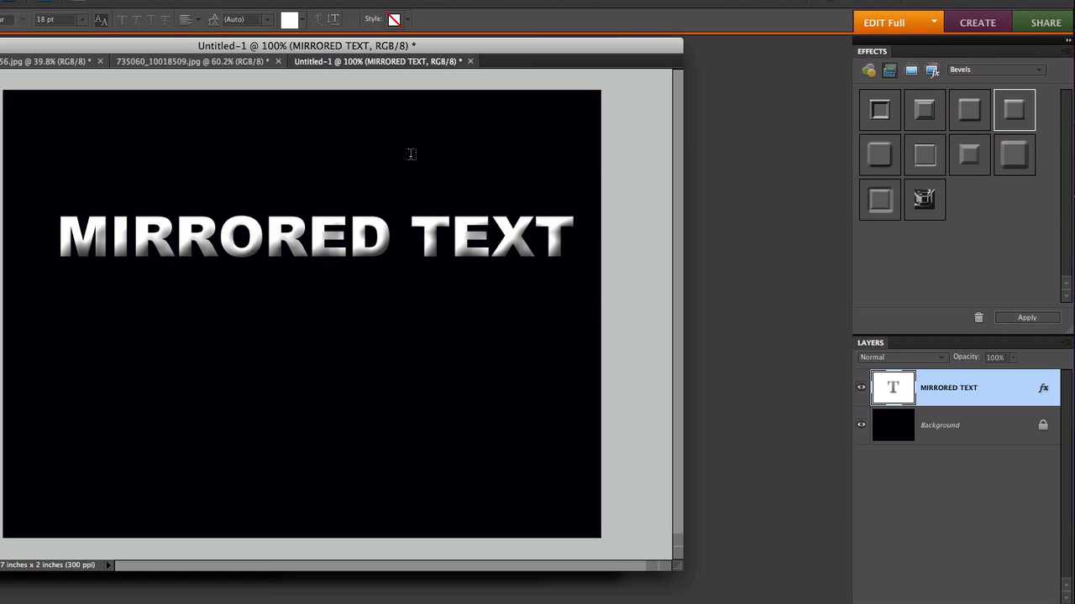
pyautogui.press('v')
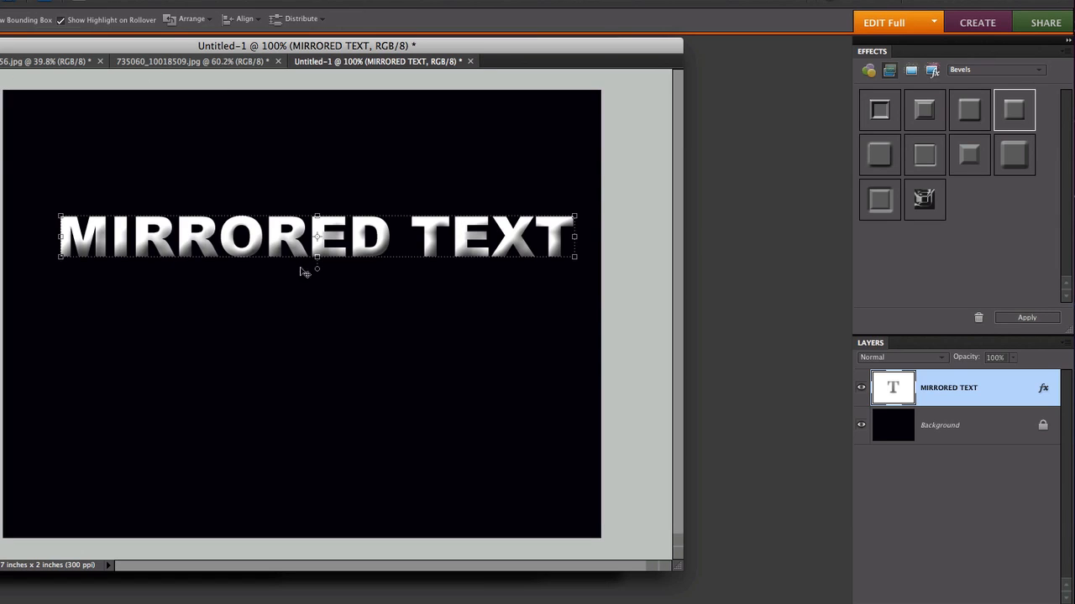
pyautogui.moveTo(366, 245); pyautogui.dragTo(355, 240)
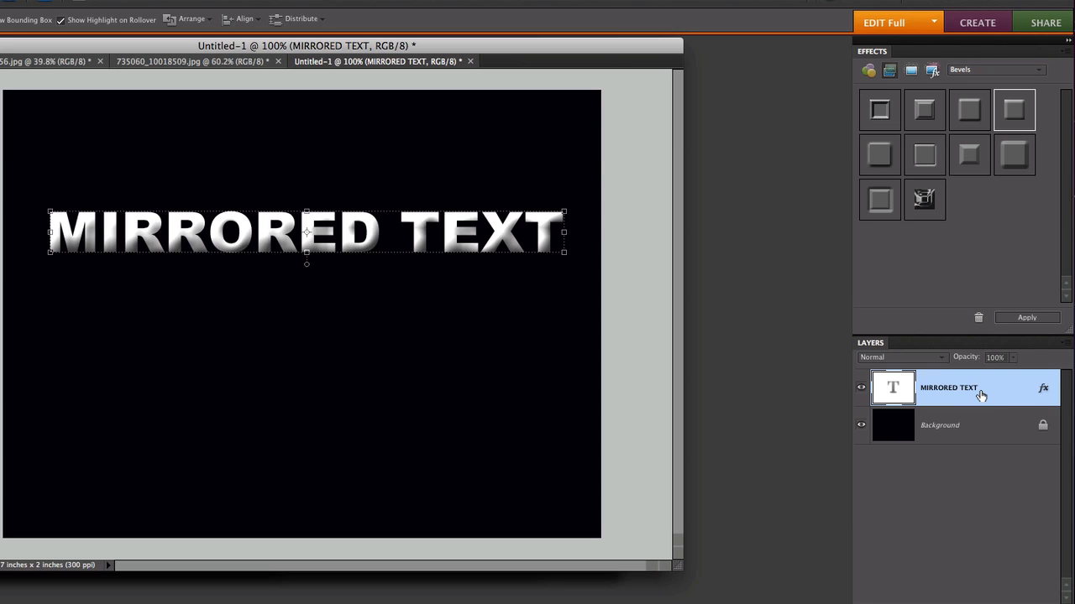
# - Duplicate the MIRRORED TEXT layer, keeping the name MIRRORED TEXT copy
pyautogui.click(981, 423)
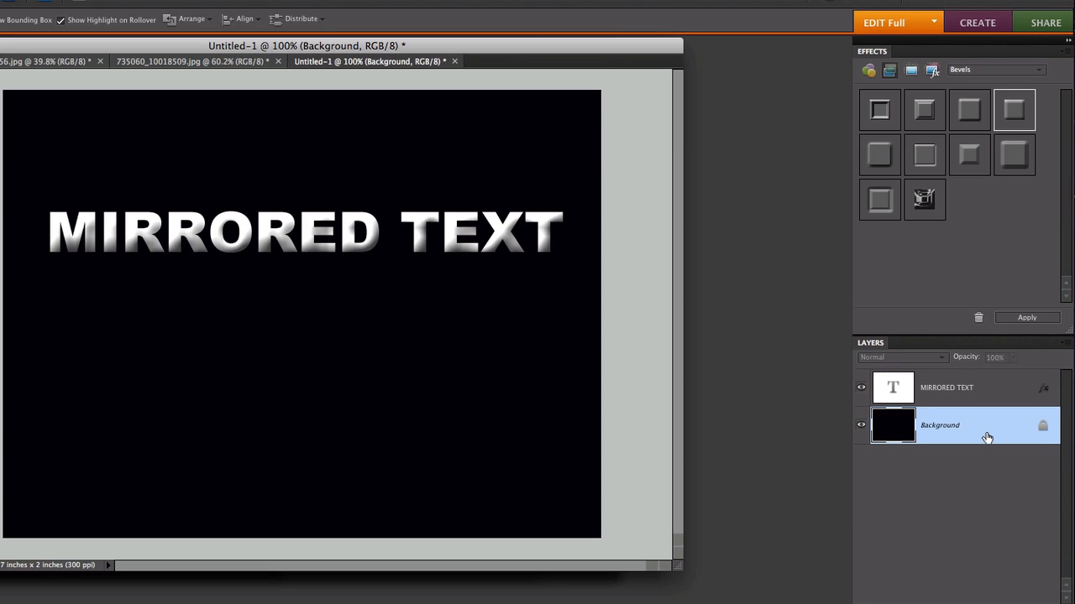
pyautogui.click(975, 388)
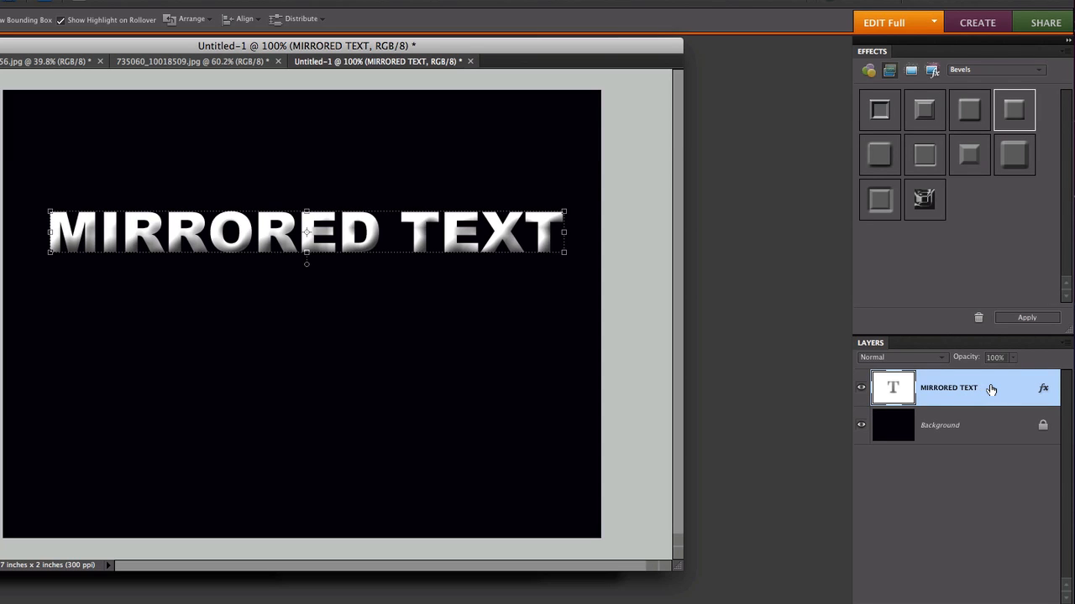
pyautogui.rightClick(991, 389)
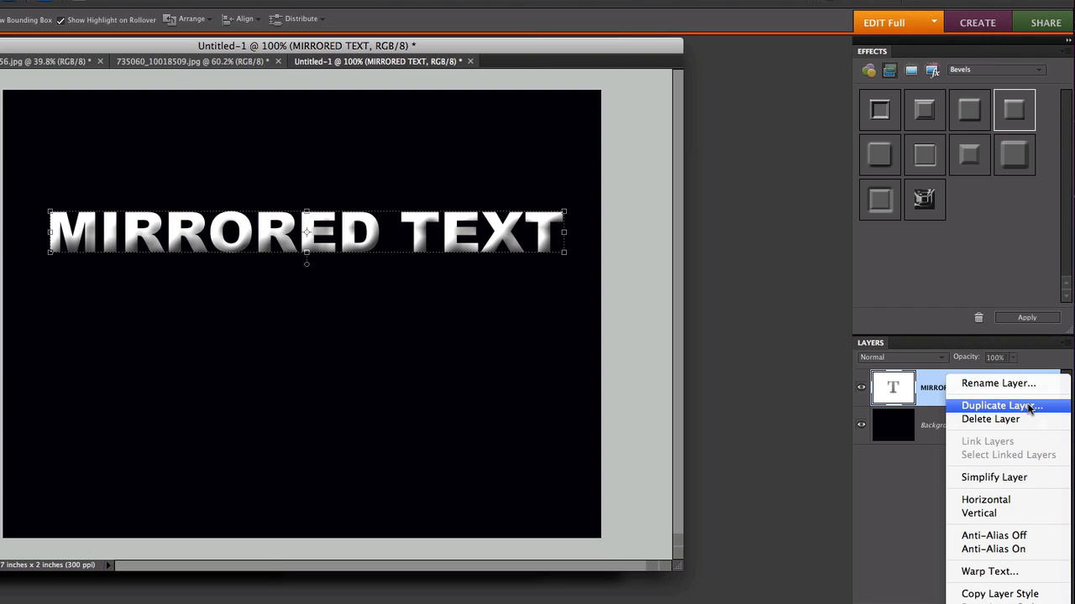
pyautogui.click(1001, 406)
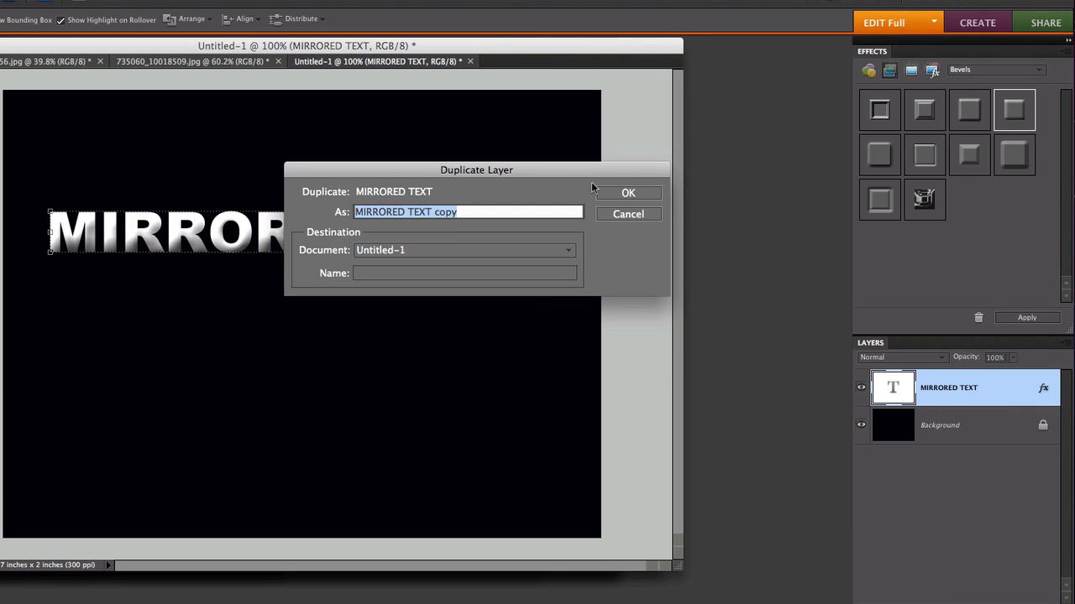
pyautogui.moveTo(564, 178); pyautogui.dragTo(552, 197)
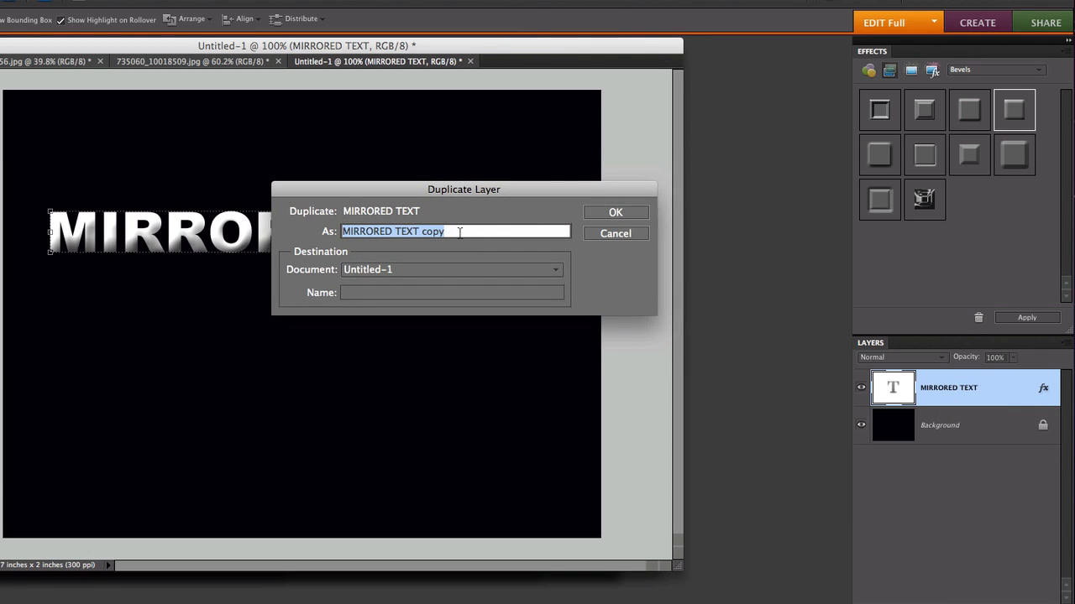
pyautogui.click(608, 214)
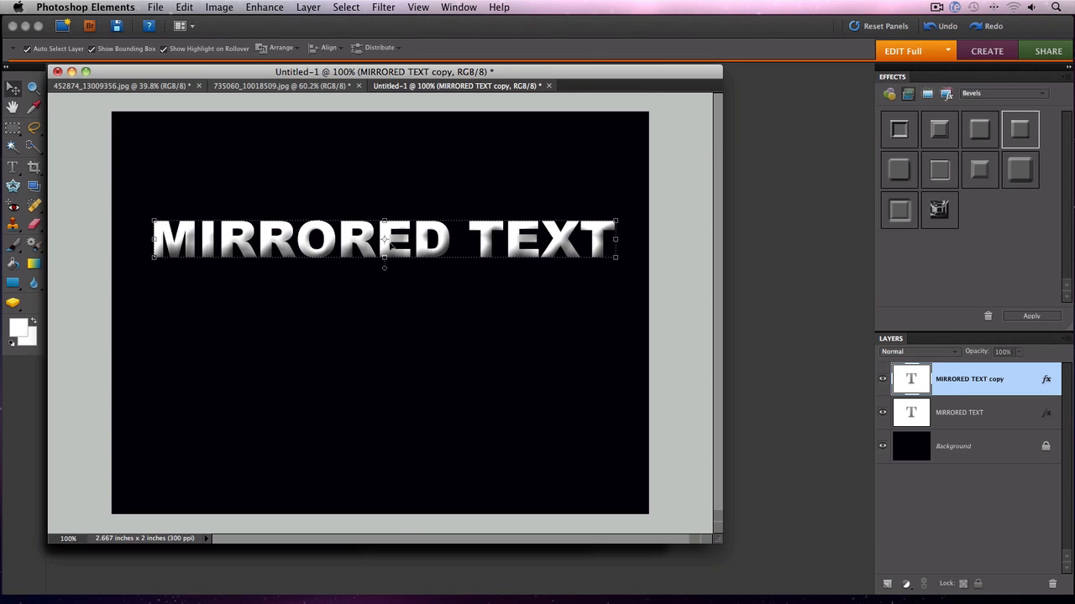
# - Move the duplicate text down so it sits just below the original text
pyautogui.moveTo(389, 244); pyautogui.dragTo(391, 293)
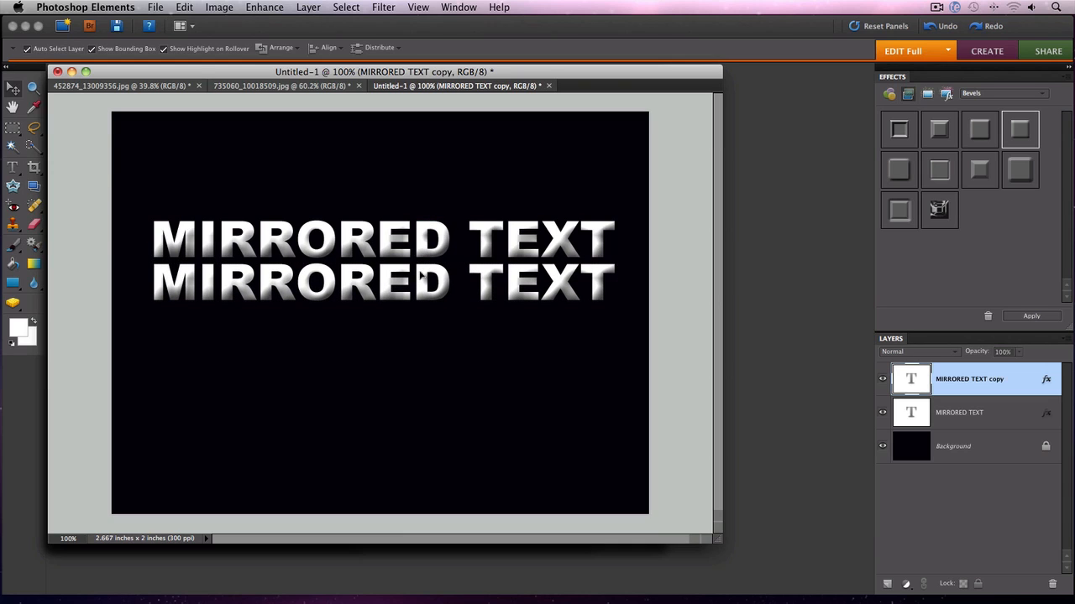
pyautogui.moveTo(420, 277); pyautogui.dragTo(420, 272)
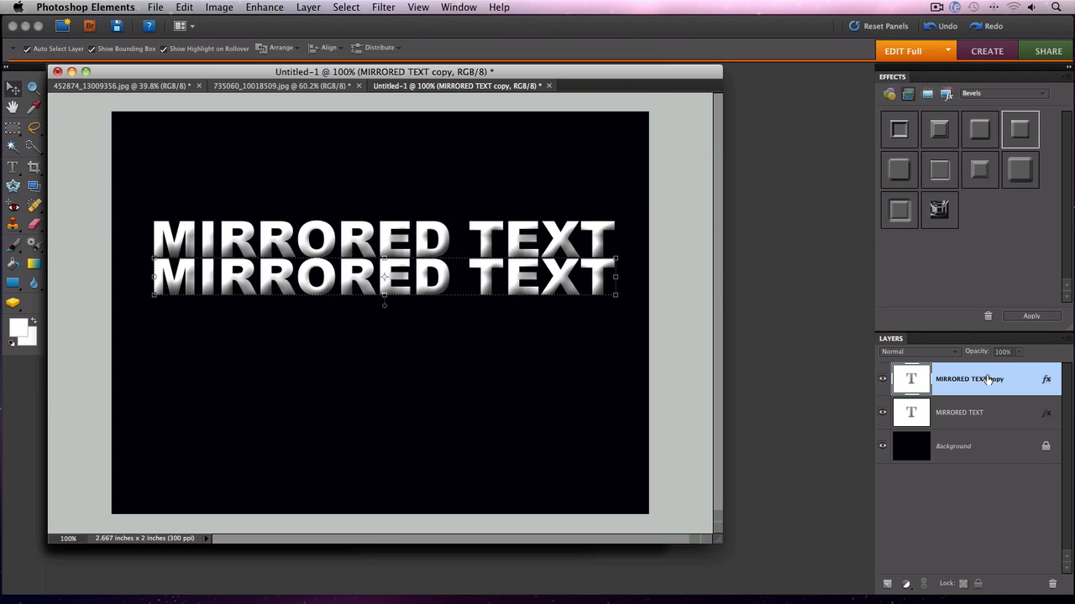
# - Try flipping the whole image horizontally and then the duplicate layer horizontally, undoing each flip
pyautogui.click(222, 8)
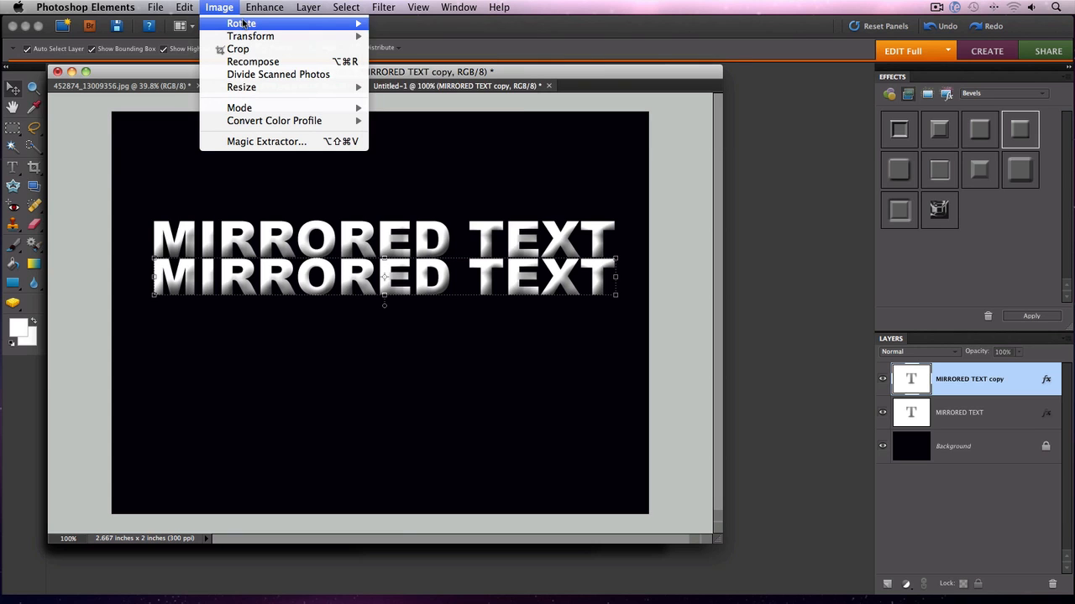
pyautogui.moveTo(246, 23)
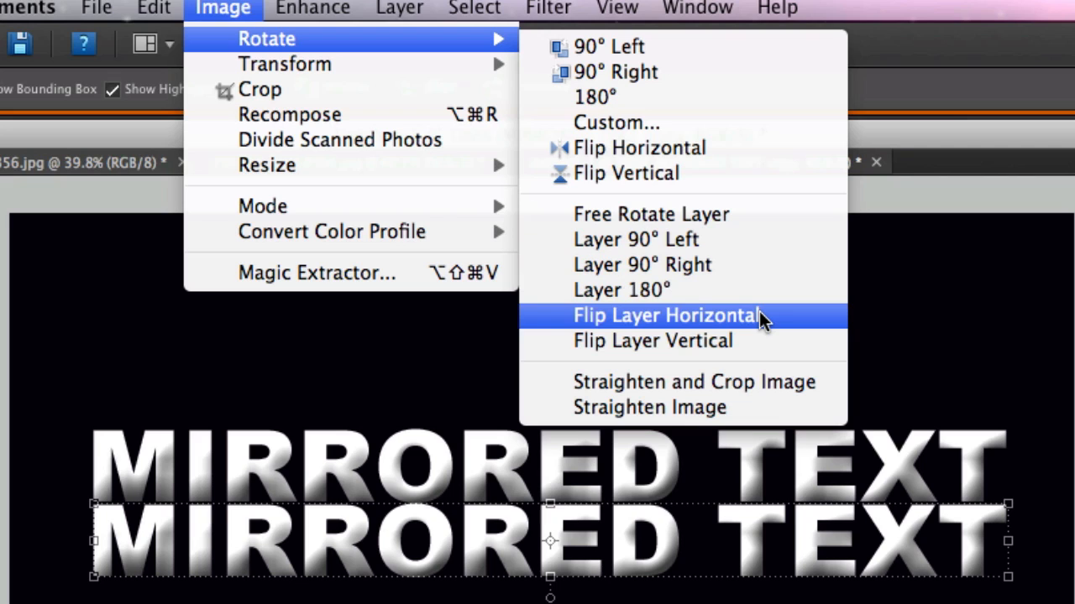
pyautogui.click(716, 147)
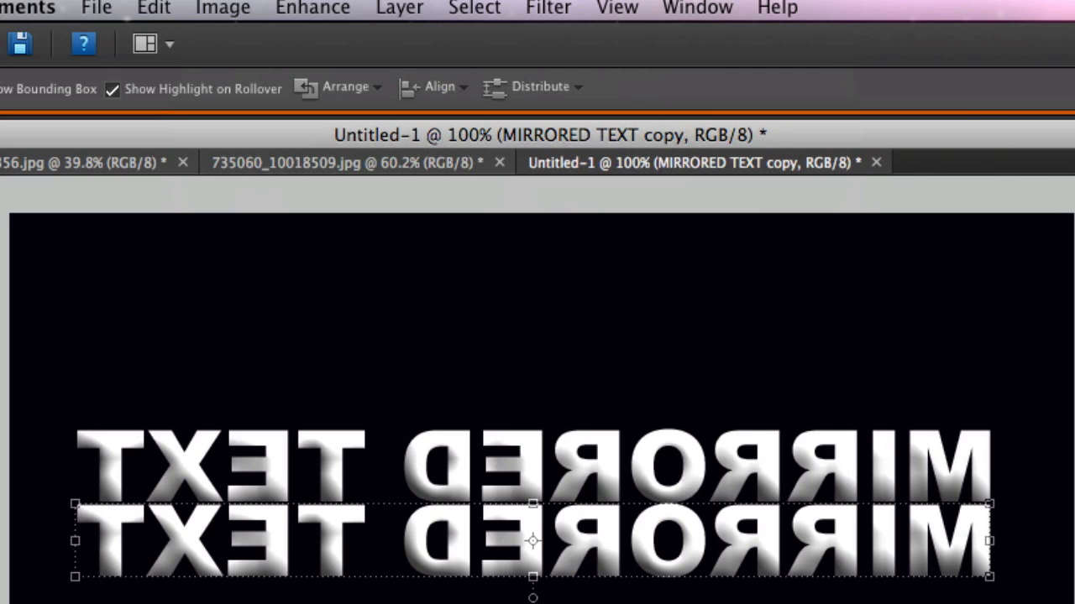
pyautogui.press('super+z')
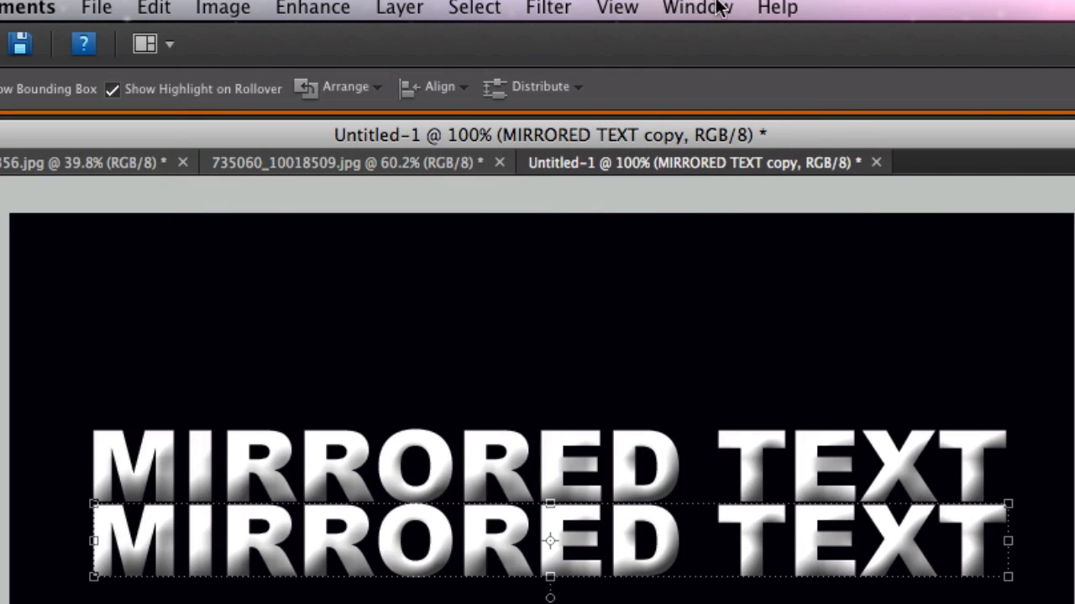
pyautogui.click(237, 12)
pyautogui.moveTo(265, 42)
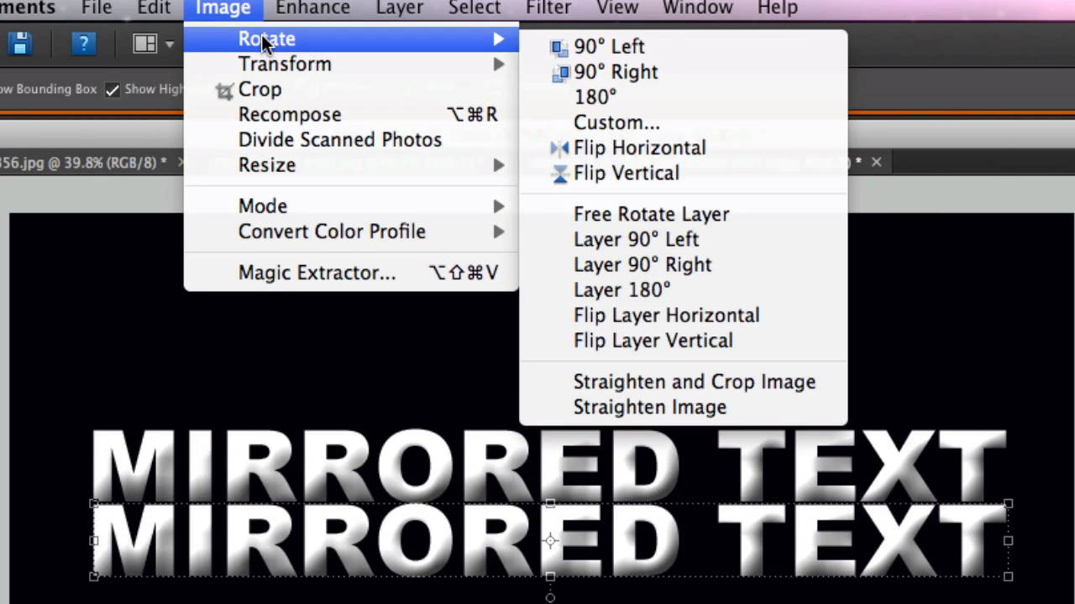
pyautogui.click(686, 318)
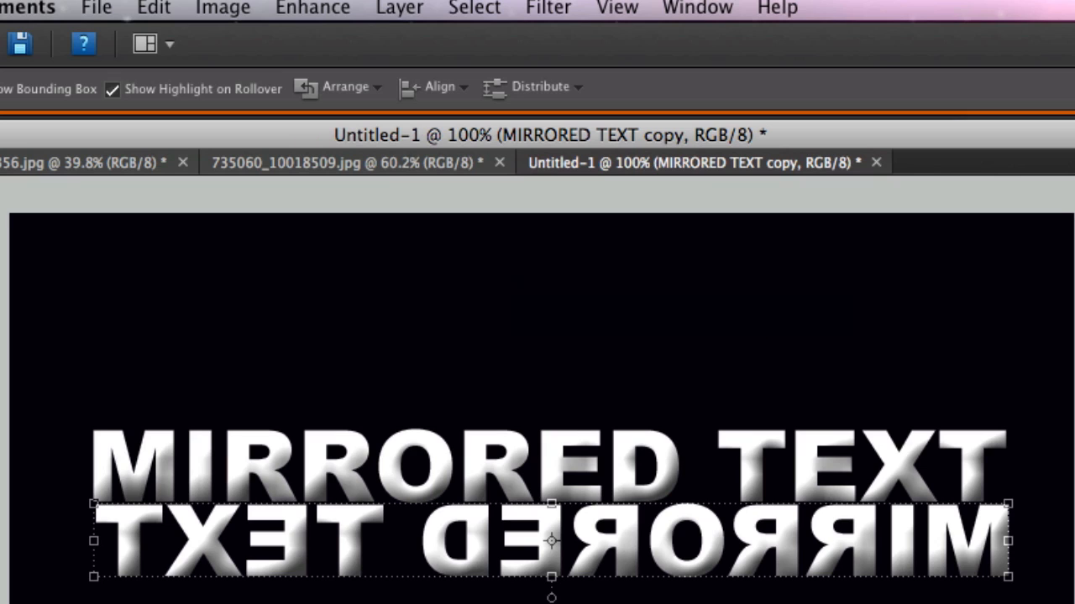
pyautogui.hotkey('ctrl', 'z')
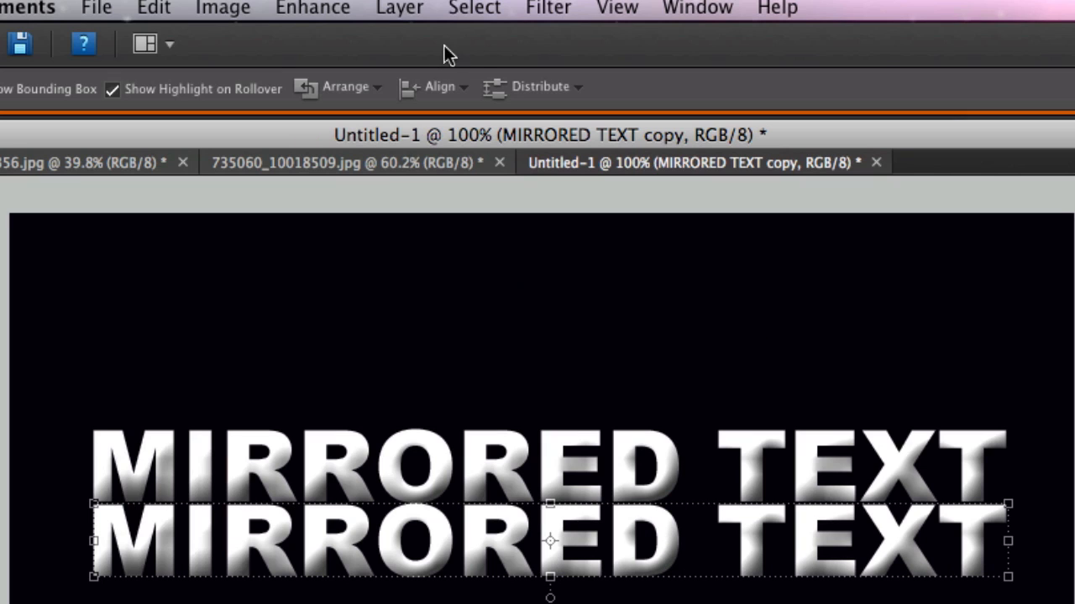
# - Flip the duplicate text layer vertically and lower its opacity to 40%
pyautogui.click(241, 13)
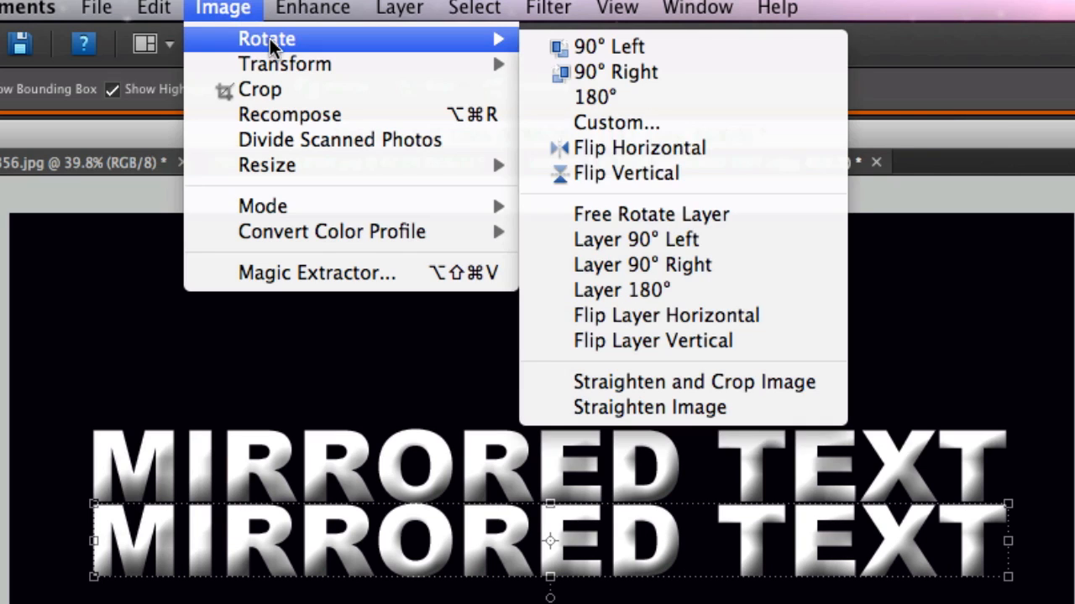
pyautogui.click(672, 342)
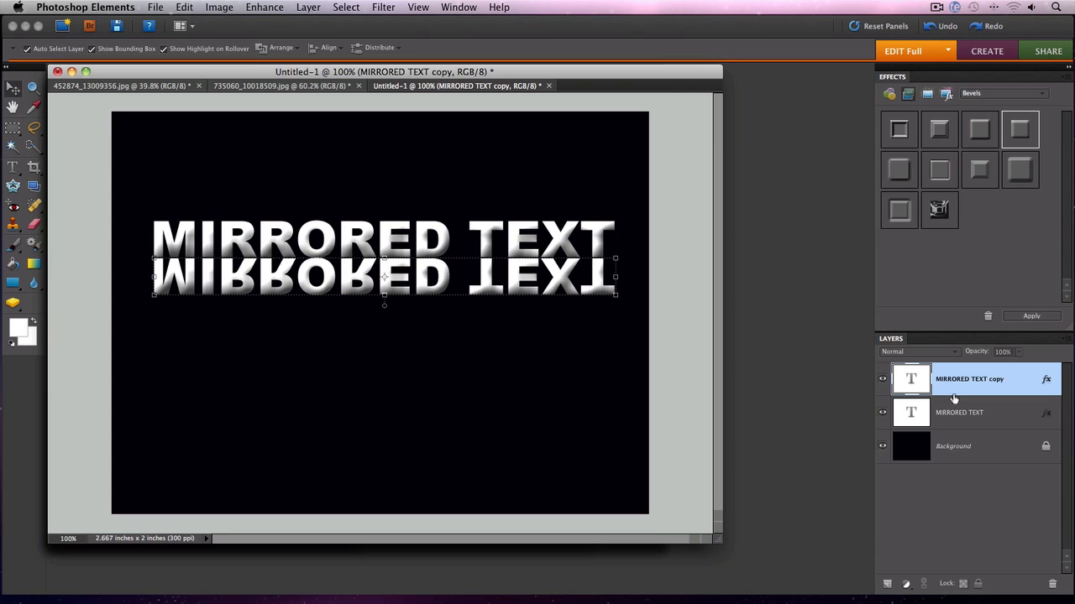
pyautogui.click(1021, 354)
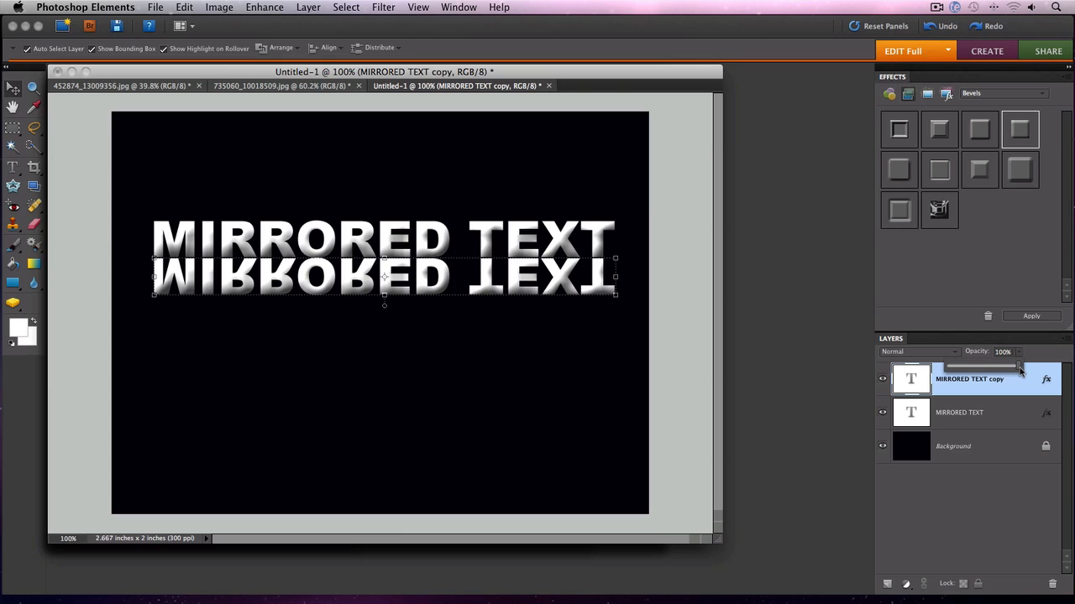
pyautogui.moveTo(1019, 368); pyautogui.dragTo(977, 368)
pyautogui.click(832, 351)
pyautogui.press('super+0')
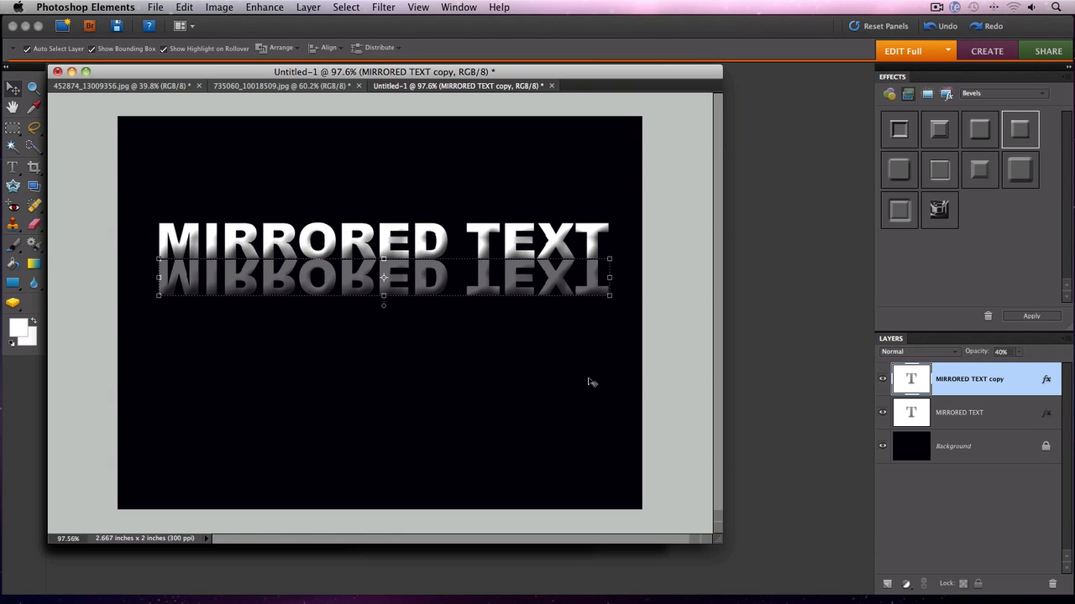
pyautogui.click(581, 382)
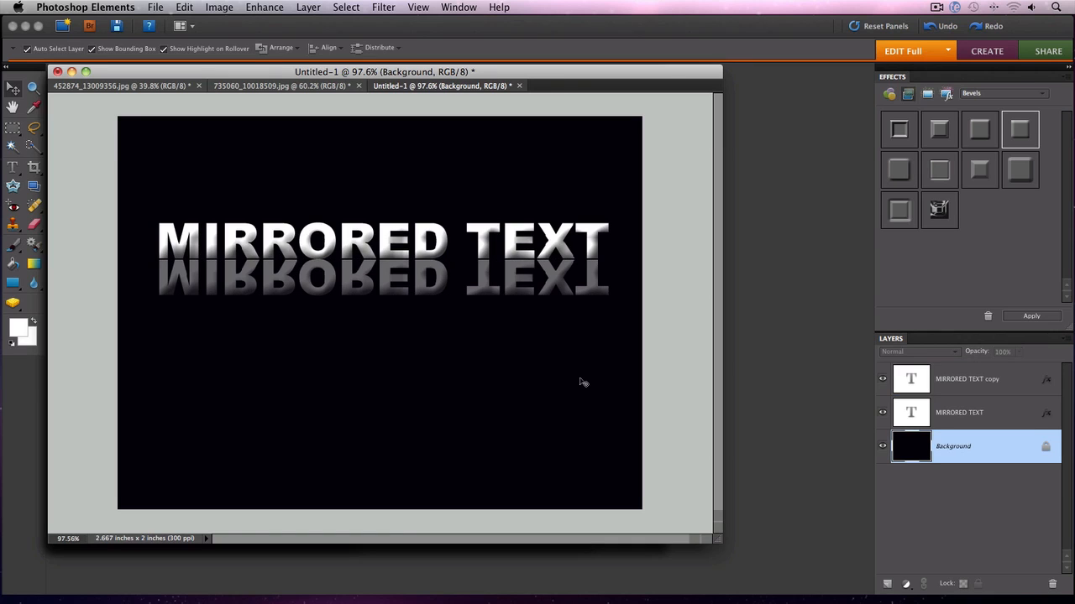